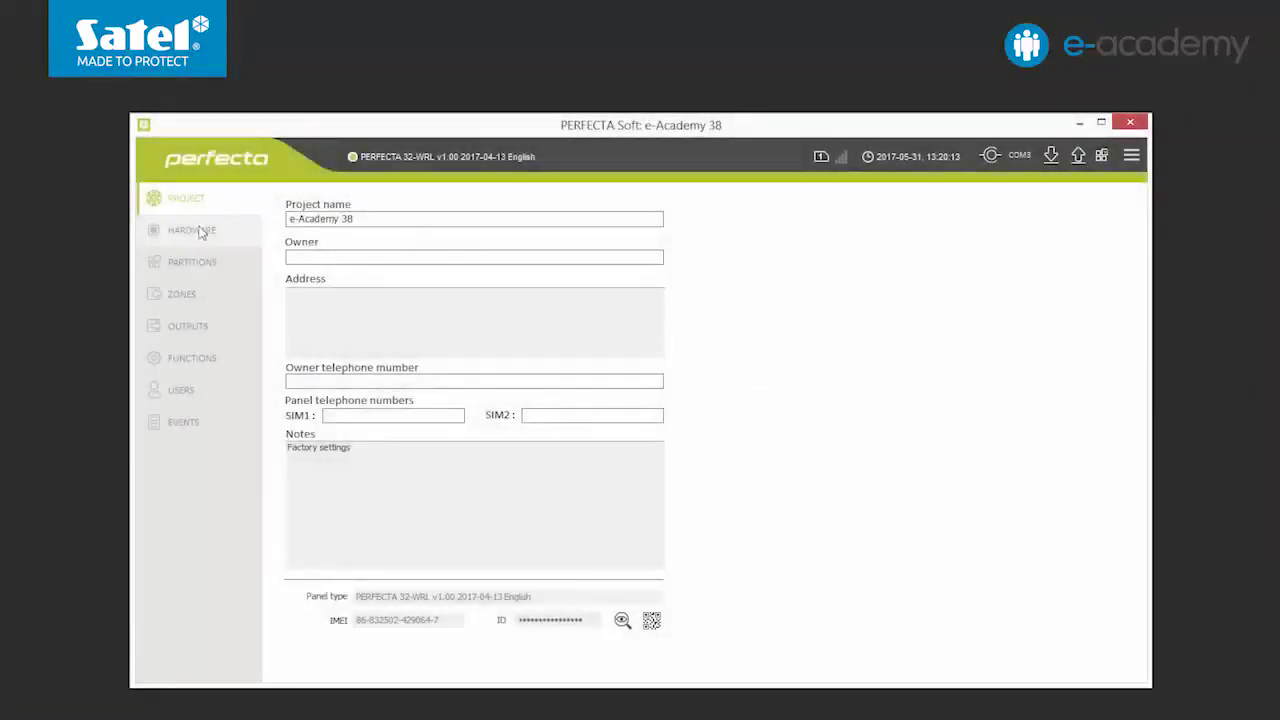
From the Hardware view, open the settings of keypad PRF-LCD 0 at address 0
{"action": "left_click", "coordinate": [197, 230]}
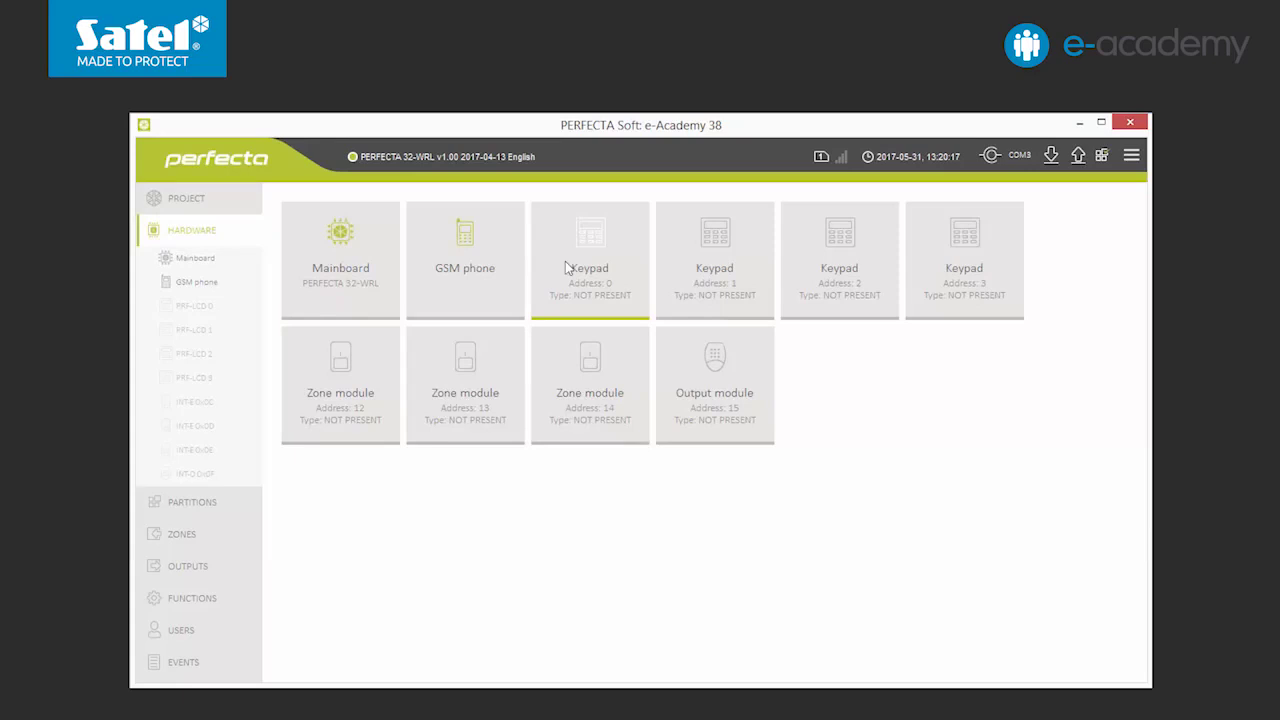
{"action": "left_click", "coordinate": [568, 265]}
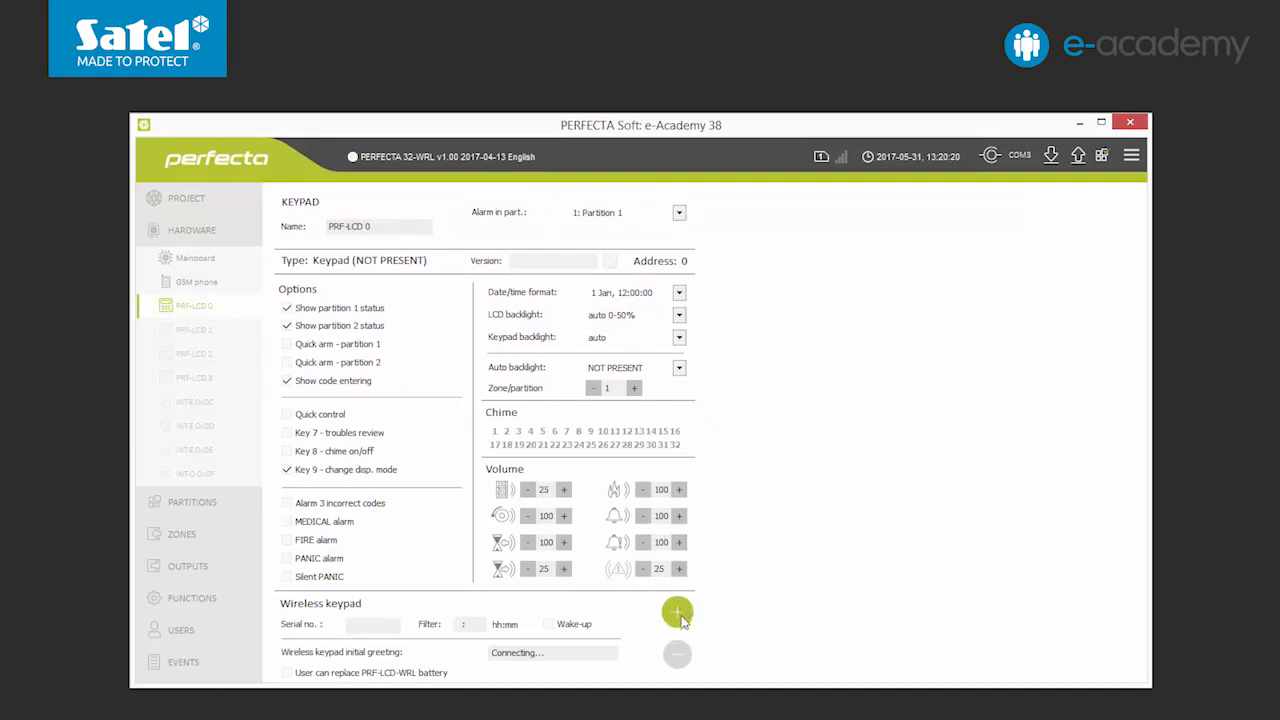
Read in wireless keypad serial 221682 as a PRF-LCD-WRL and assign it number 0
{"action": "left_click", "coordinate": [678, 613]}
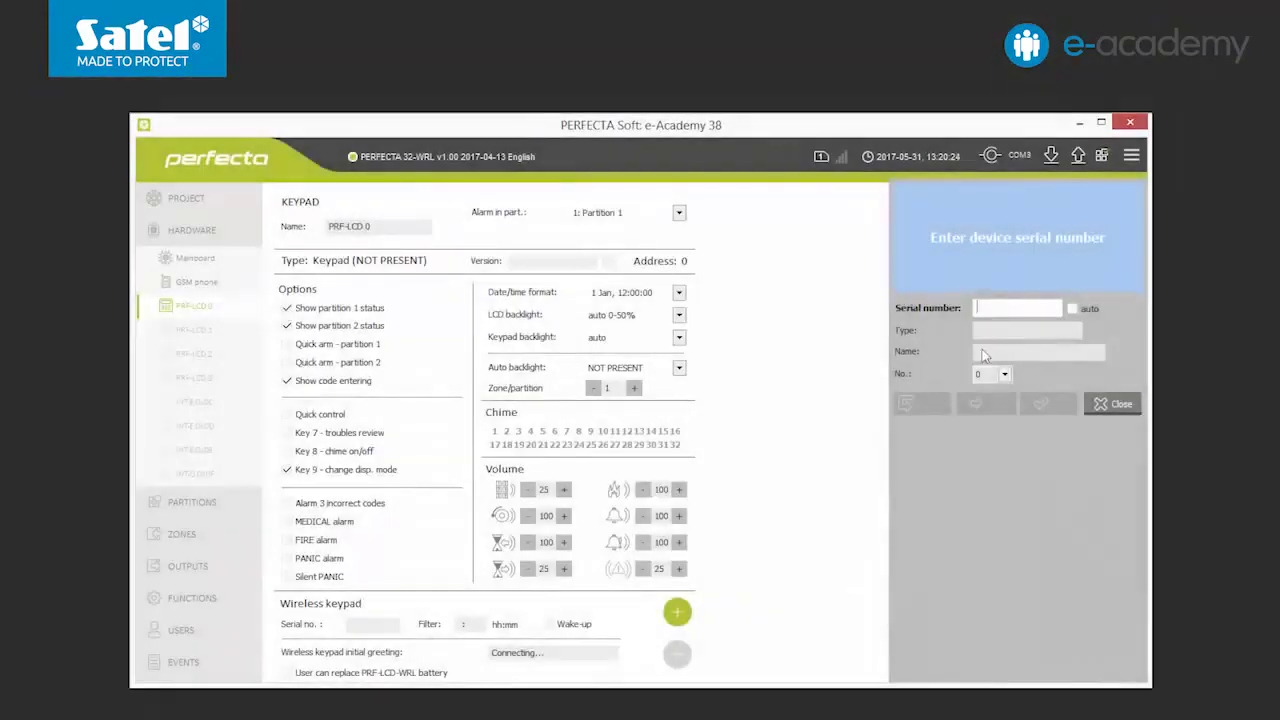
{"action": "left_click", "coordinate": [1000, 310]}
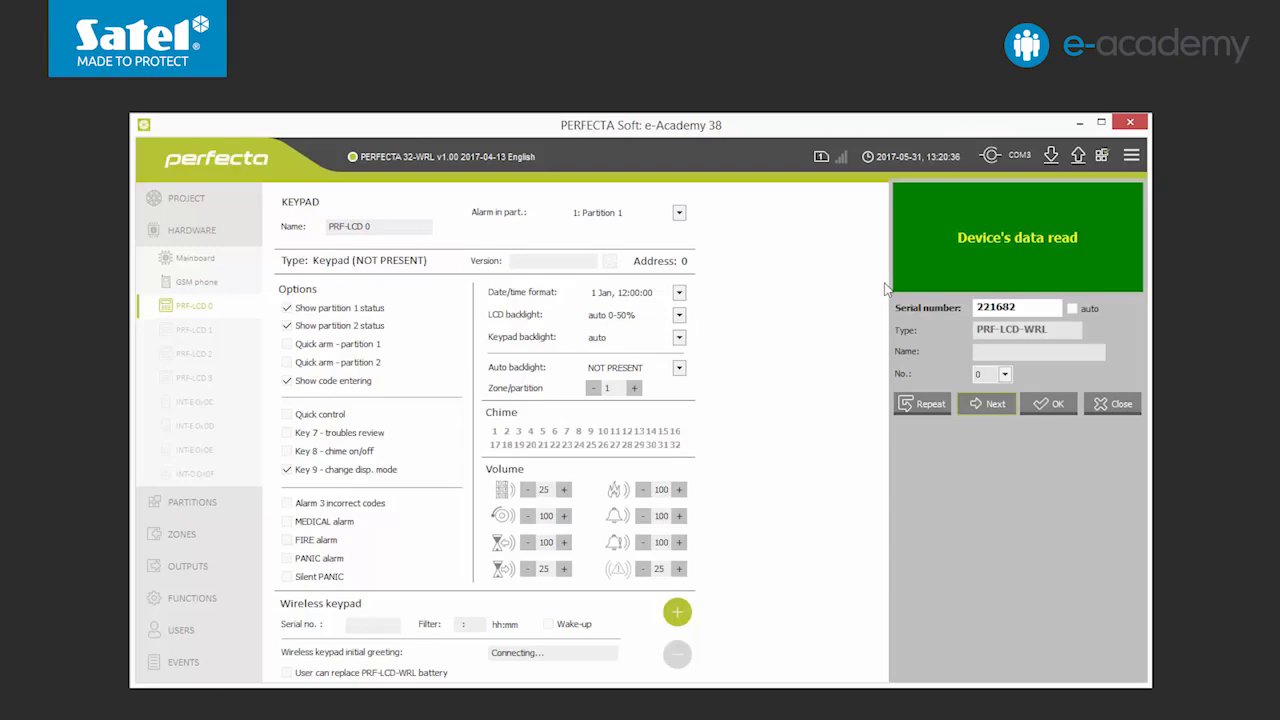
{"action": "left_click", "coordinate": [1004, 374]}
{"action": "left_click", "coordinate": [990, 389]}
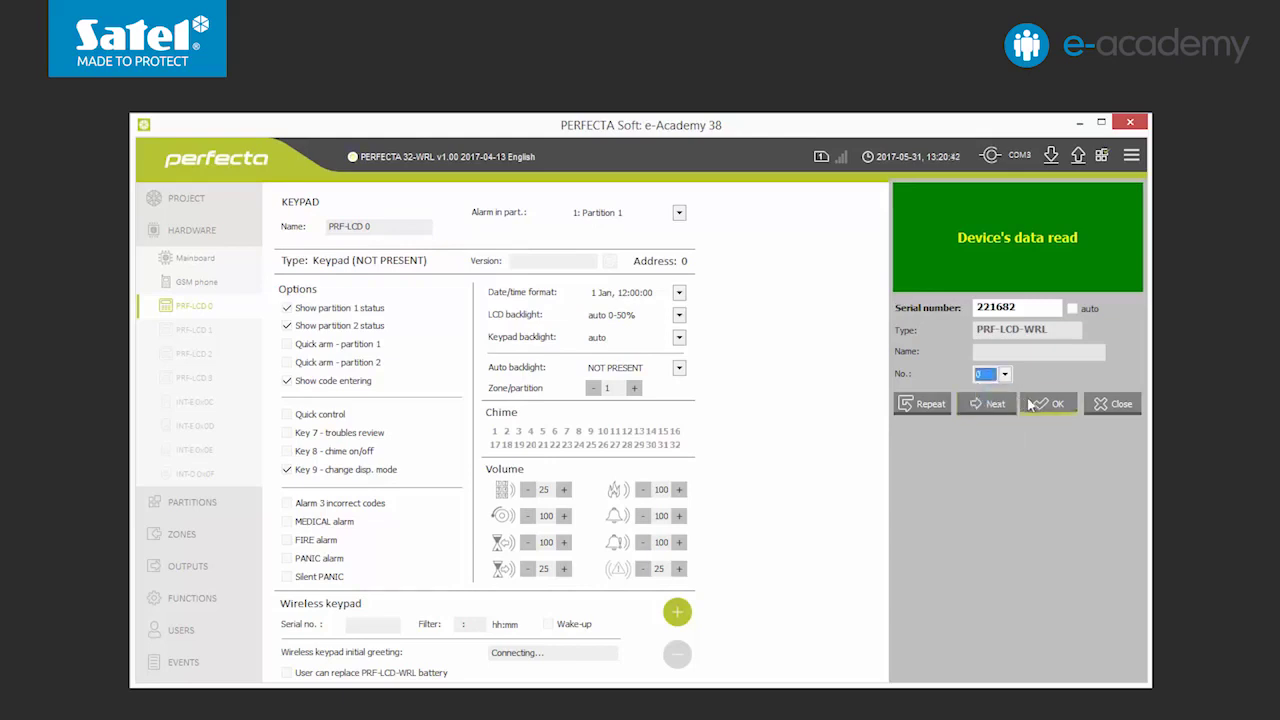
Register the PRF-LCD-WRL keypad with filter 0:20 and user battery replacement, then write it to the panel
{"action": "left_click", "coordinate": [1030, 403]}
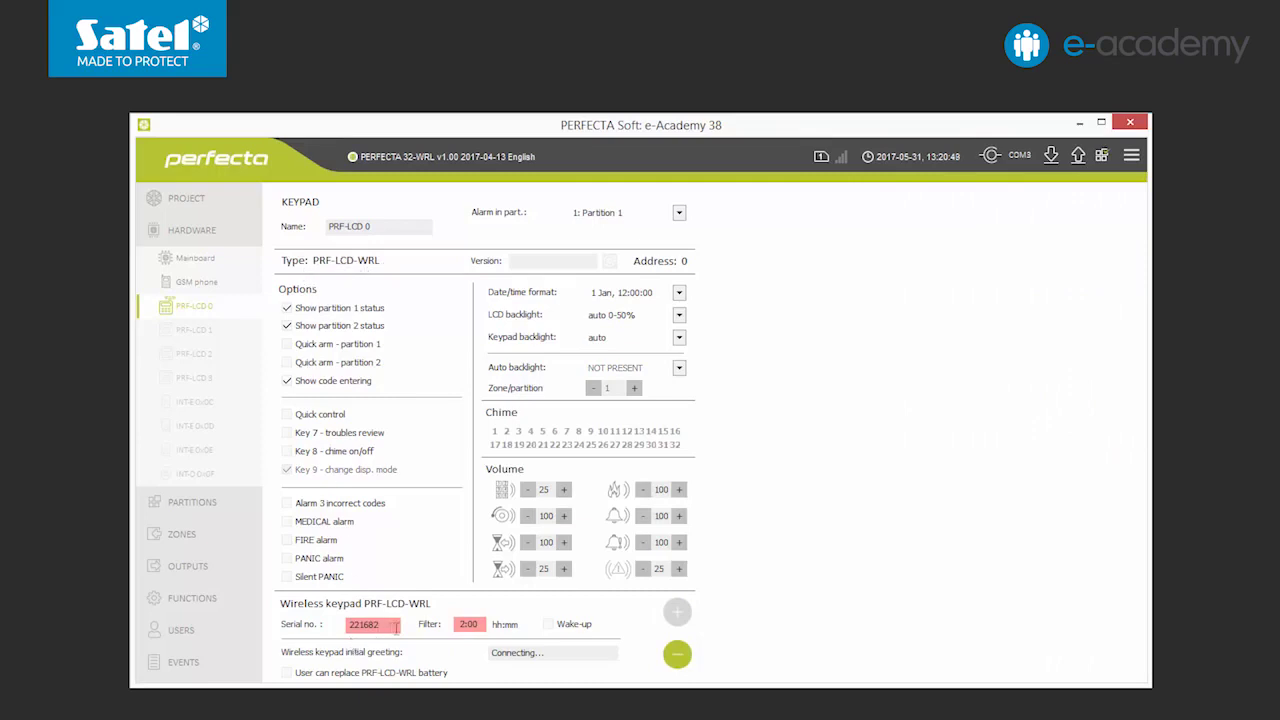
{"action": "double_click", "coordinate": [455, 624]}
{"action": "type", "text": "00:2"}
{"action": "left_click", "coordinate": [460, 624]}
{"action": "left_click", "coordinate": [286, 674]}
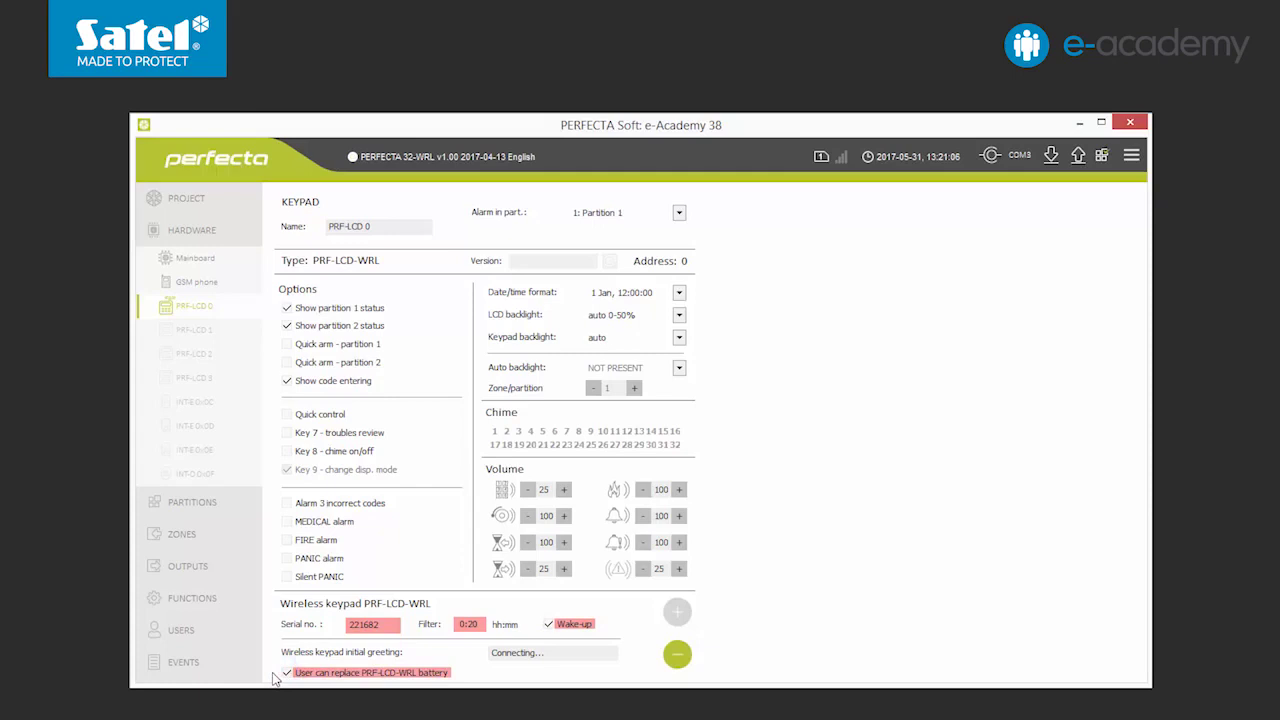
{"action": "left_click", "coordinate": [1077, 156]}
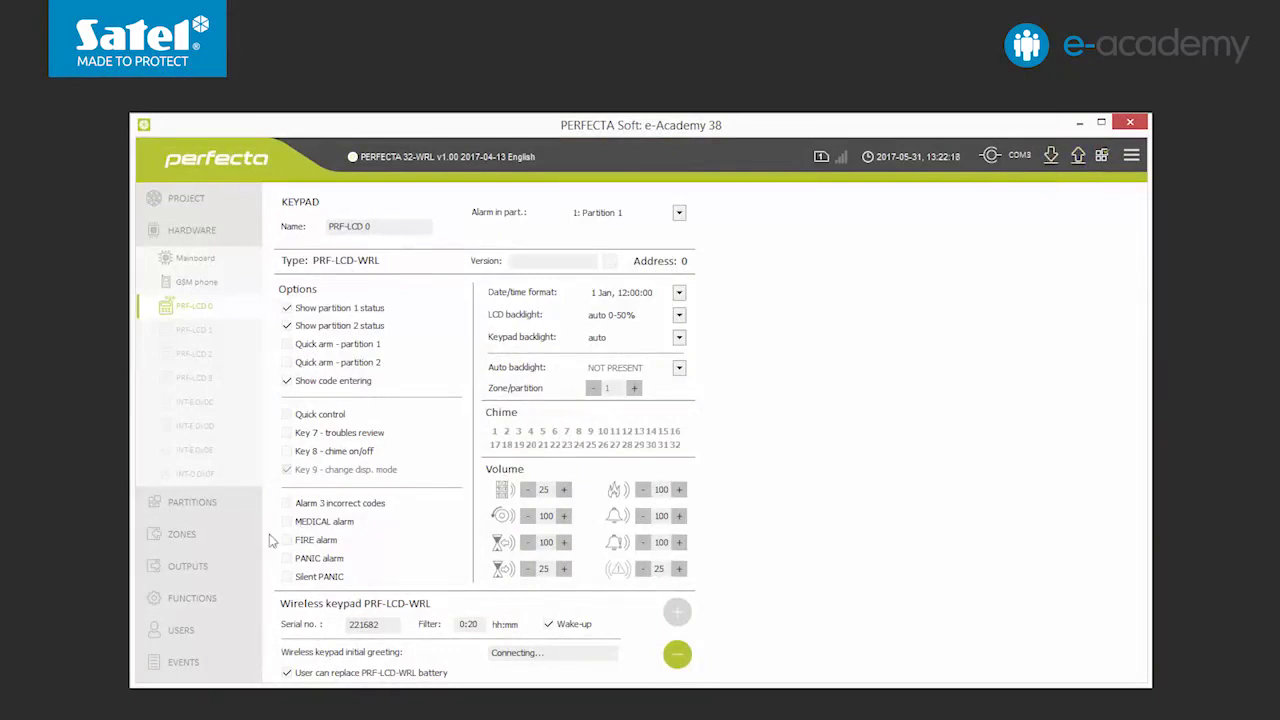
On the Zones page, auto-read the MPD-300 detector (serial 101) by its tamper and assign it zone 3
{"action": "left_click", "coordinate": [197, 549]}
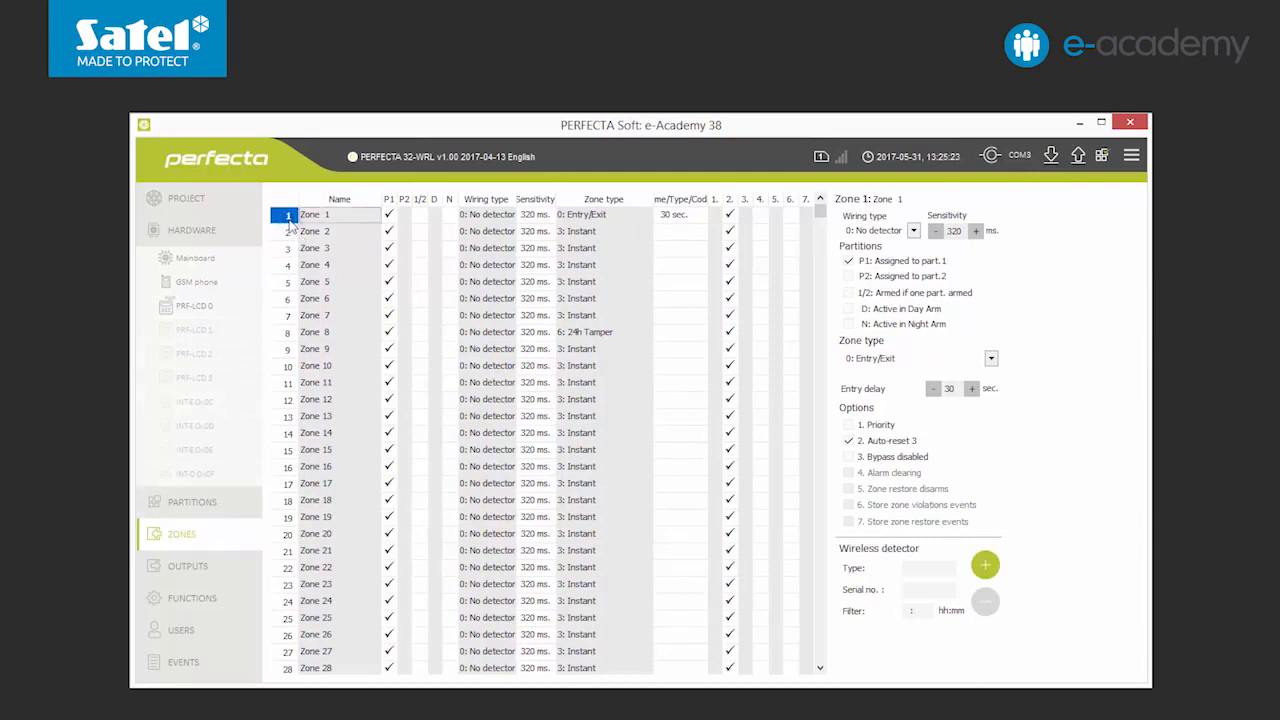
{"action": "left_click", "coordinate": [985, 566]}
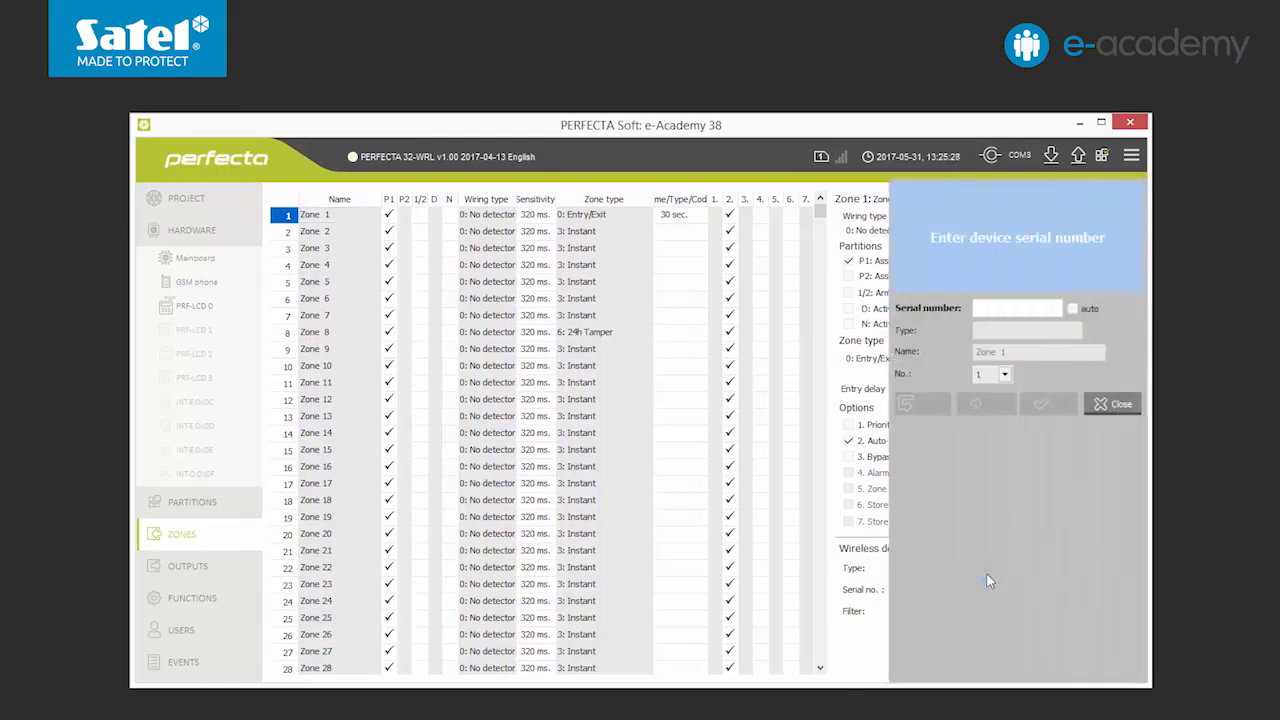
{"action": "left_click", "coordinate": [1072, 309]}
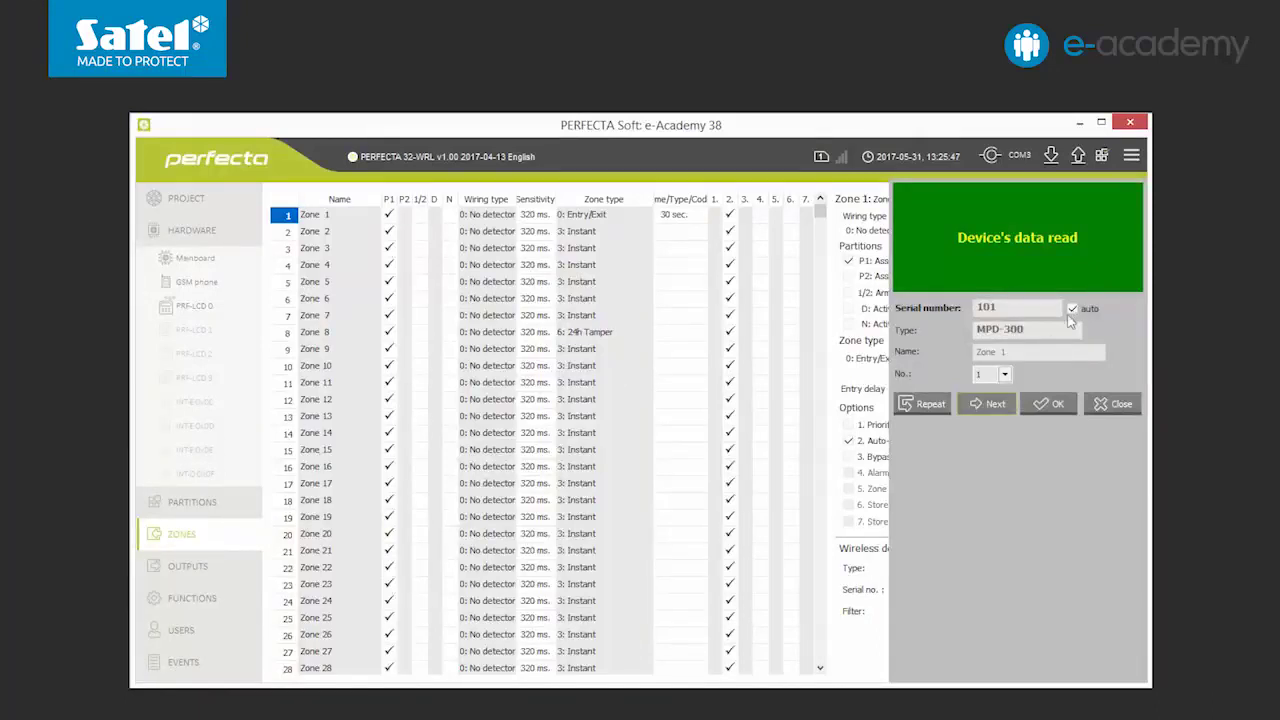
{"action": "left_click", "coordinate": [1005, 374]}
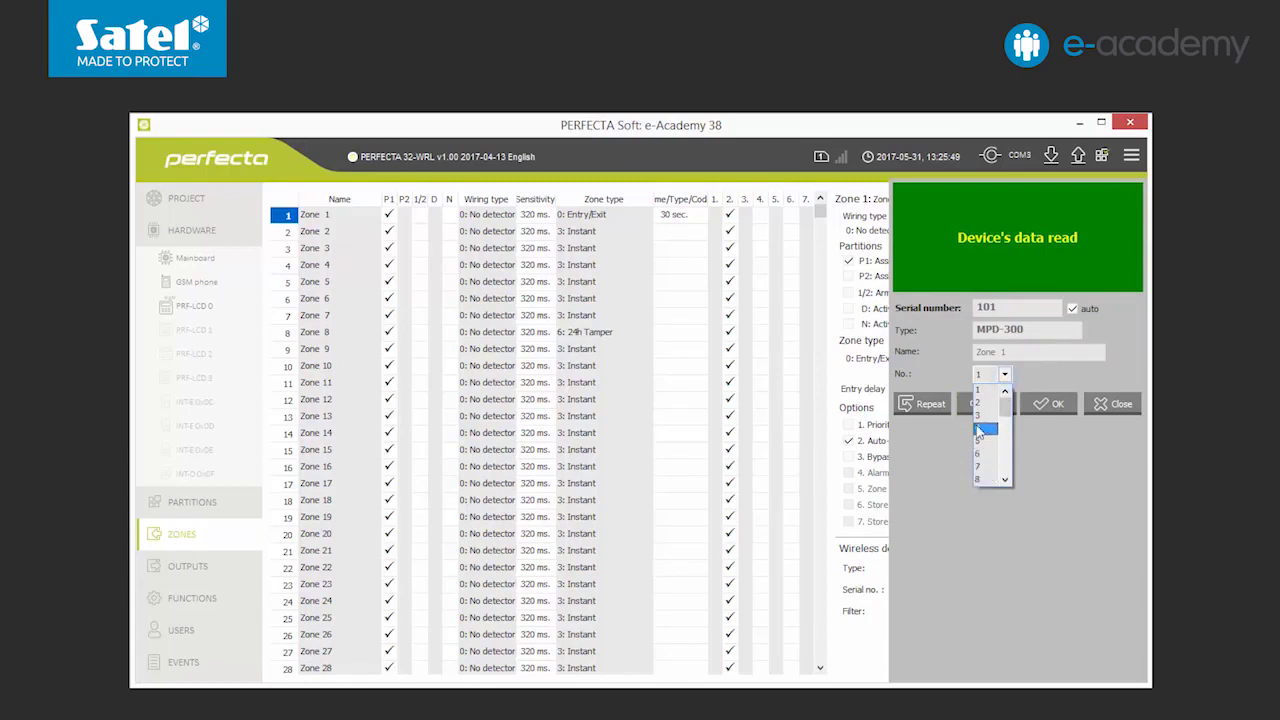
{"action": "left_click", "coordinate": [979, 416]}
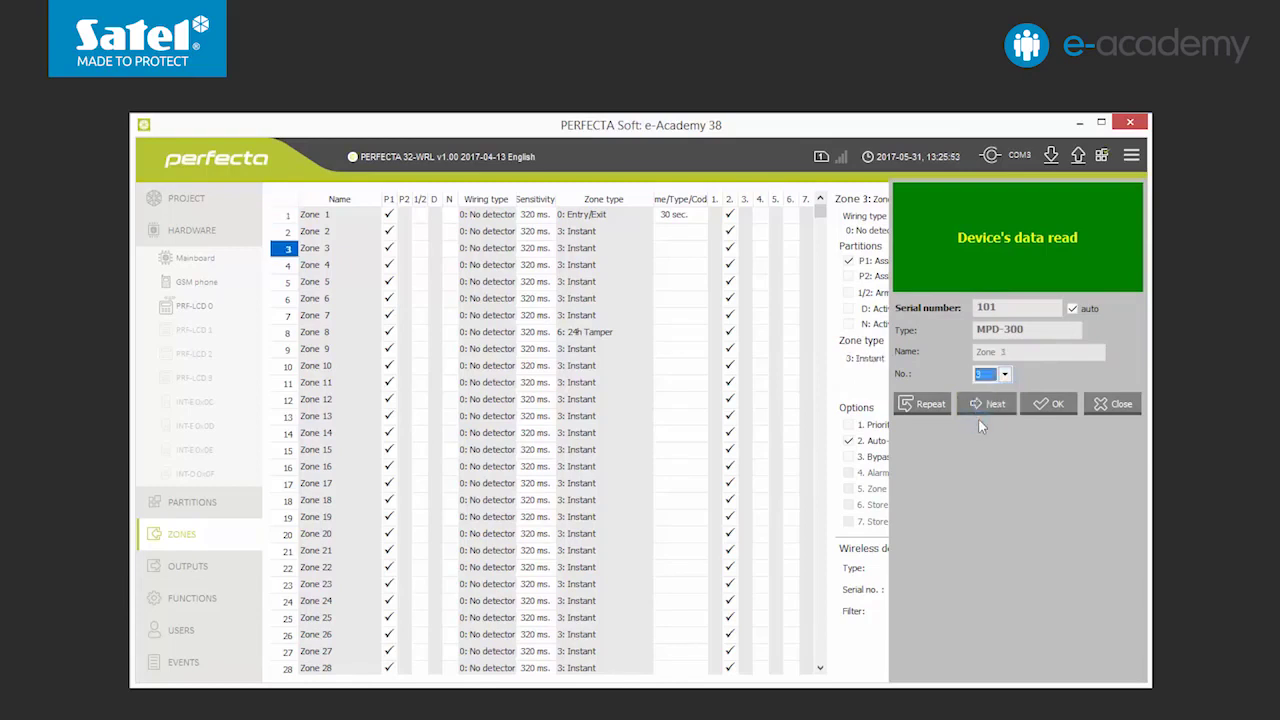
Register the MPD-300 detector in zone 3 and name the zone MPD-300
{"action": "left_click", "coordinate": [1048, 405]}
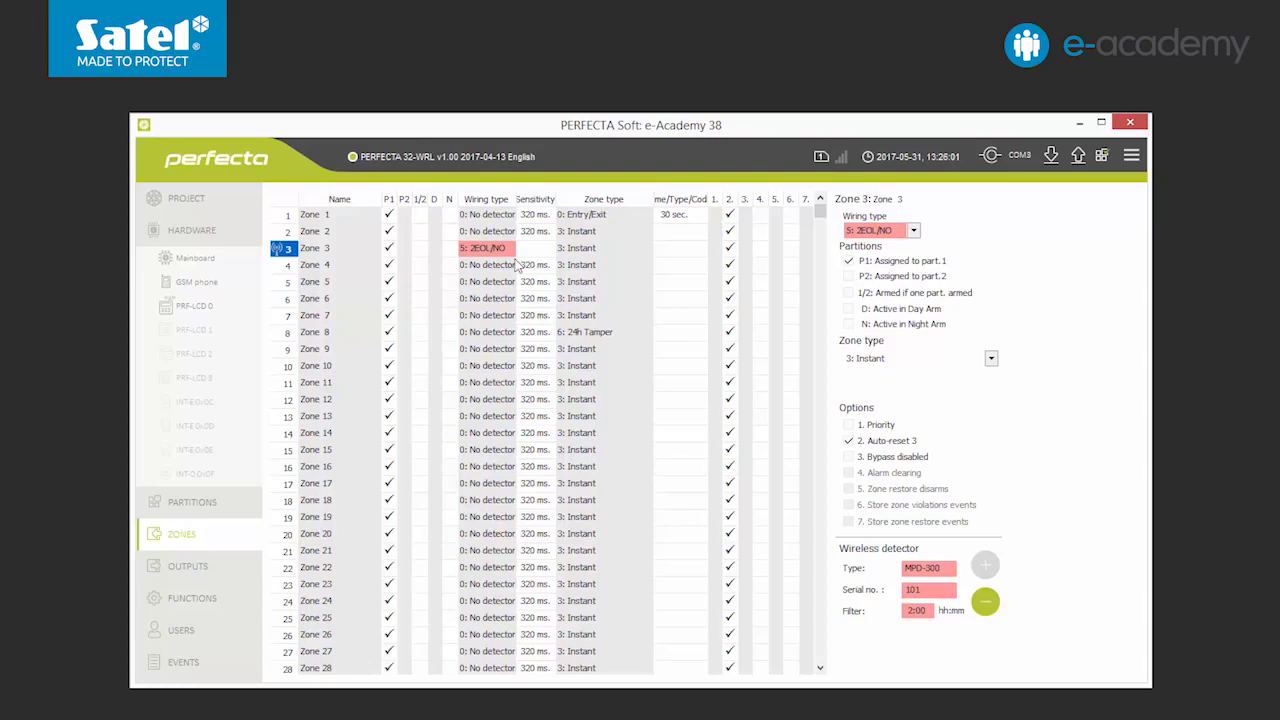
{"action": "double_click", "coordinate": [352, 250]}
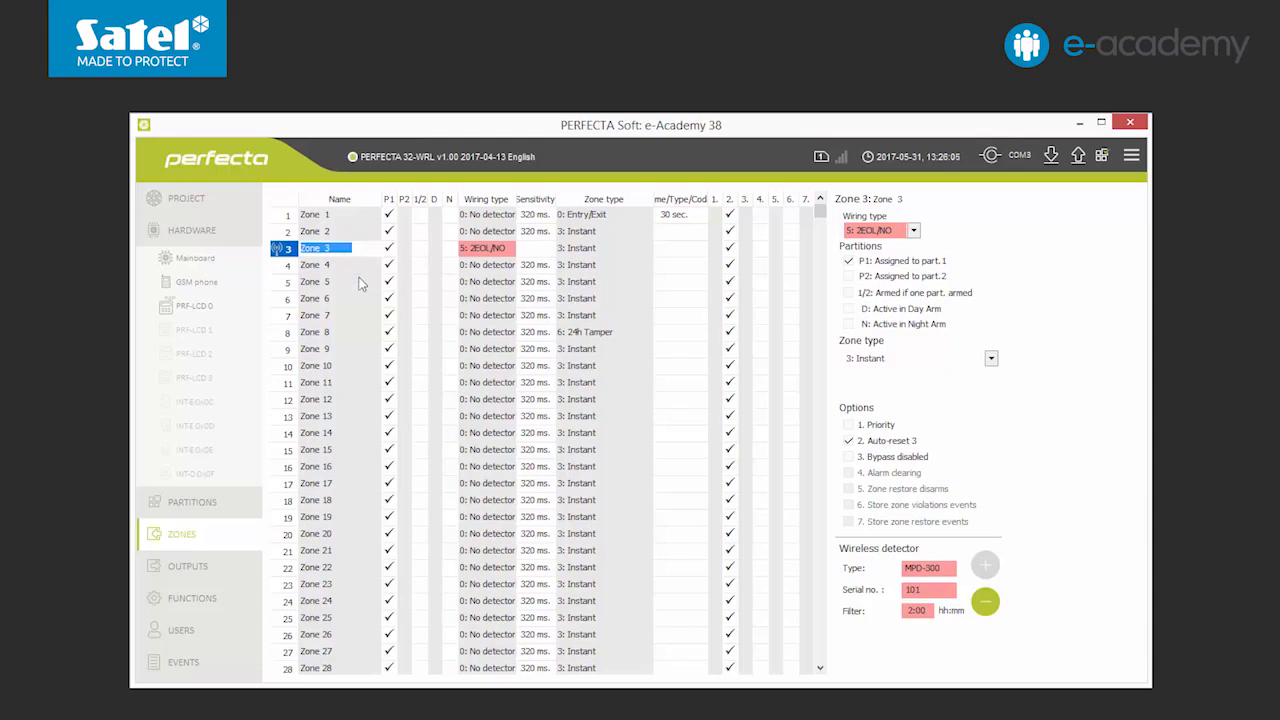
{"action": "type", "text": "MPD-300"}
{"action": "key", "text": "Return"}
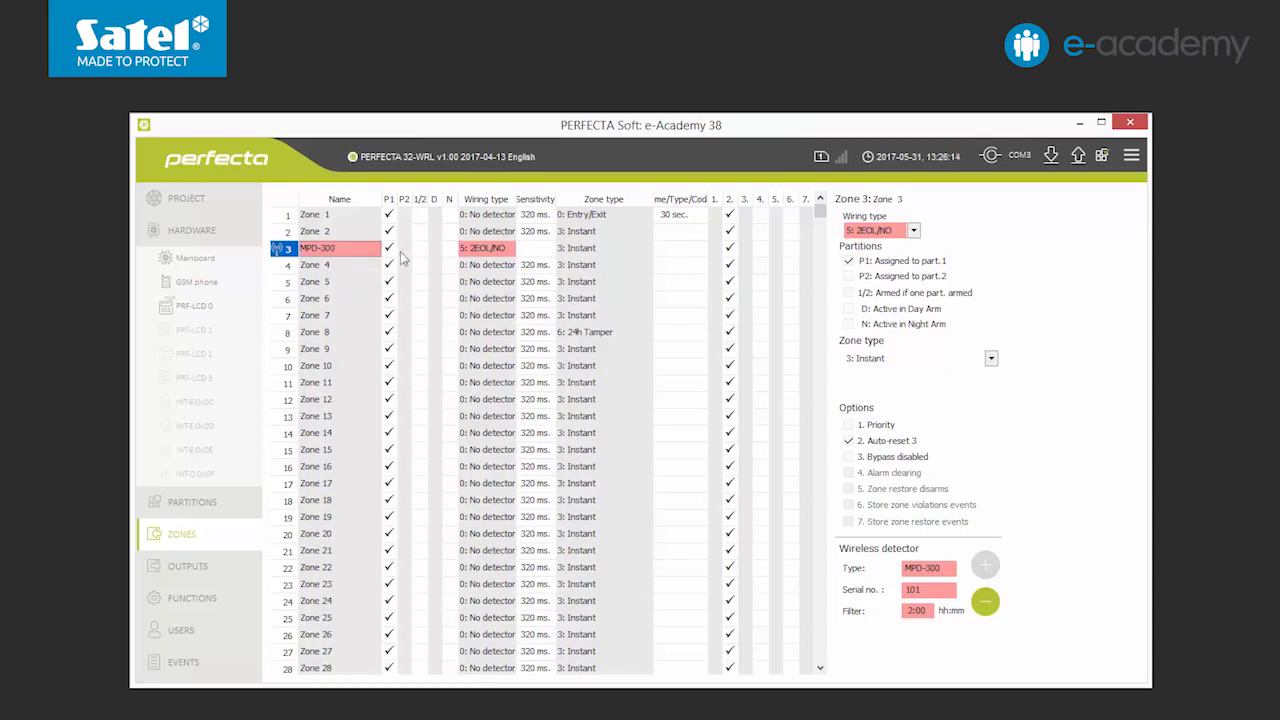
Enable partition 2, 1/2 and Day Arm for zone 3, and write it to the panel
{"action": "left_click", "coordinate": [403, 249]}
{"action": "left_click", "coordinate": [419, 248]}
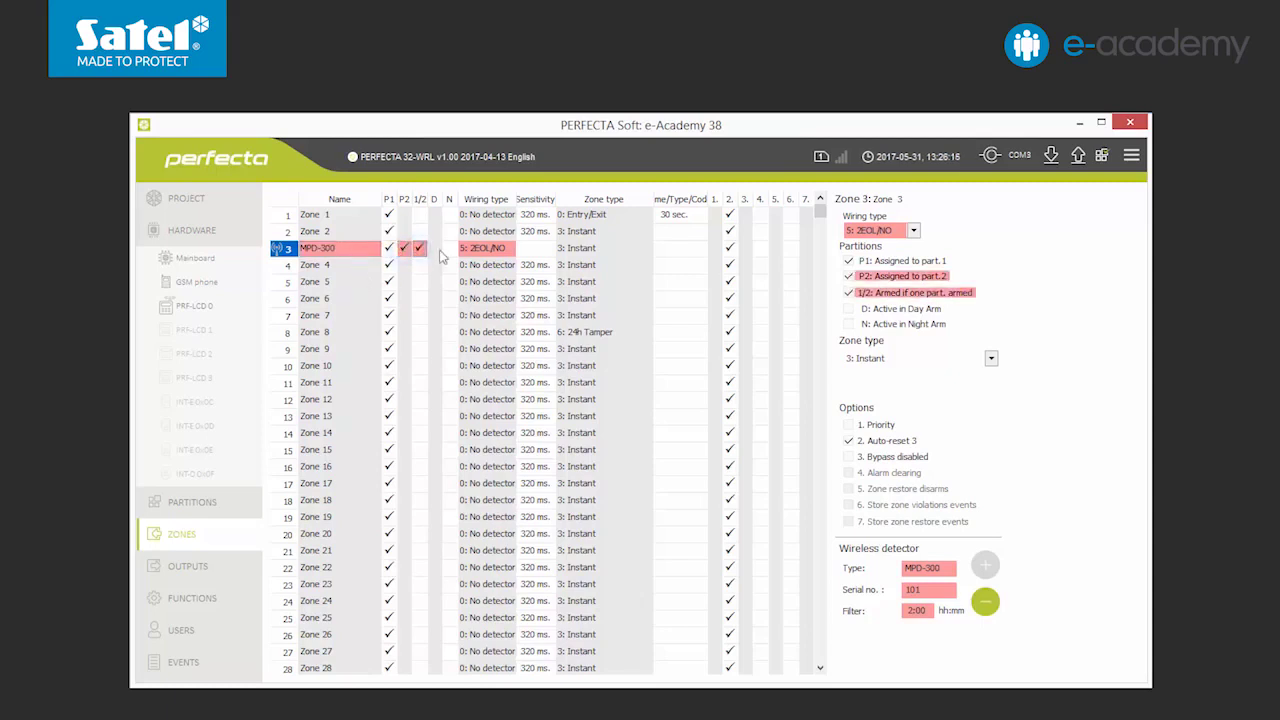
{"action": "left_click", "coordinate": [434, 248]}
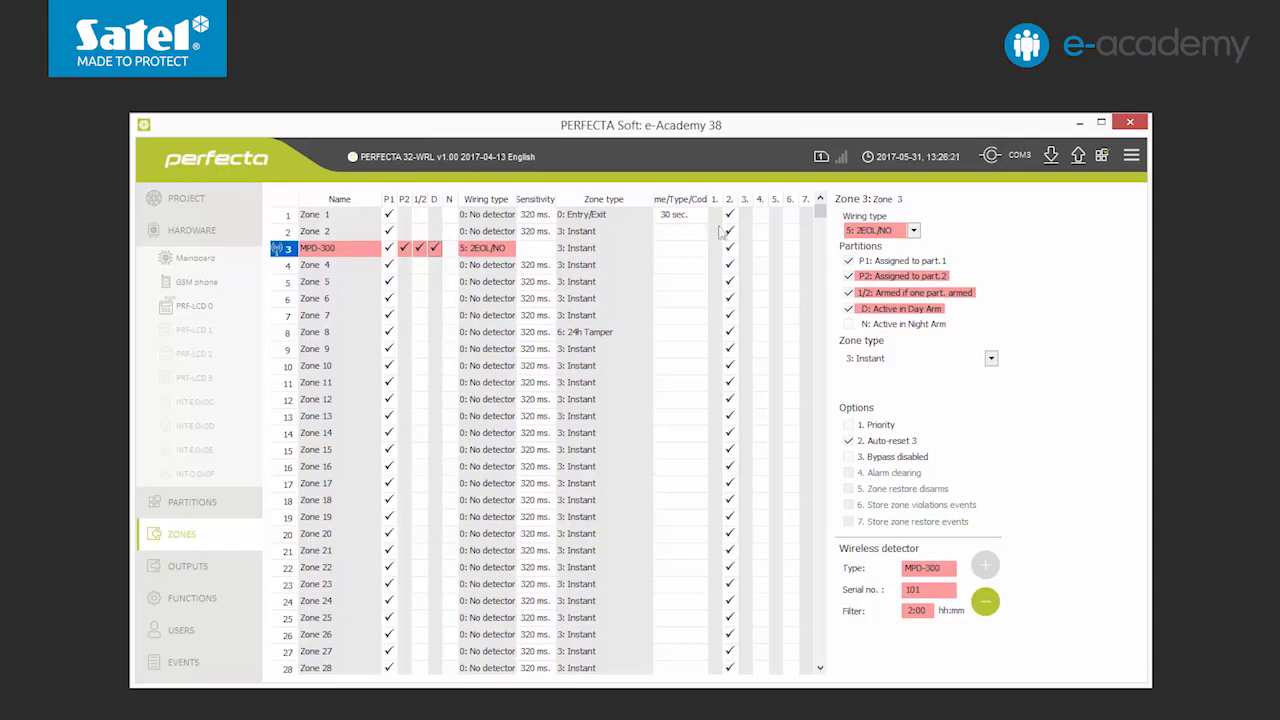
{"action": "left_click", "coordinate": [1079, 161]}
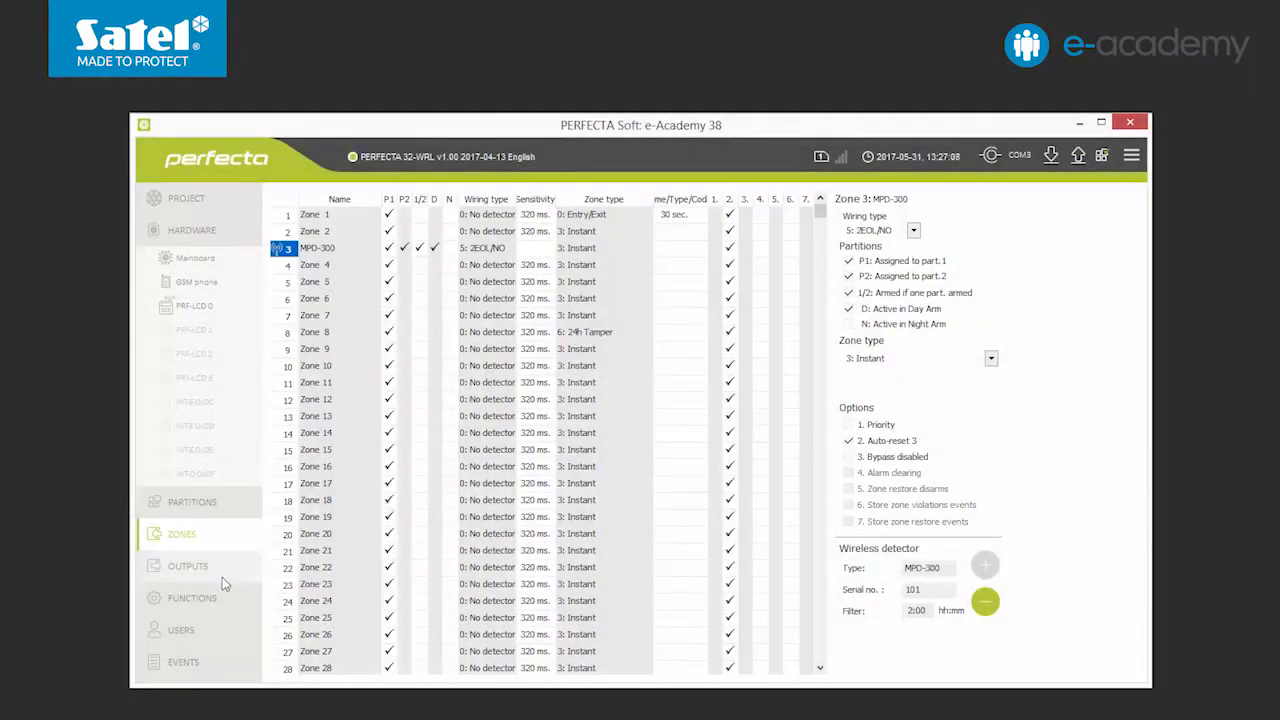
Register an MSP-300 wireless siren on output 13
{"action": "left_click", "coordinate": [221, 578]}
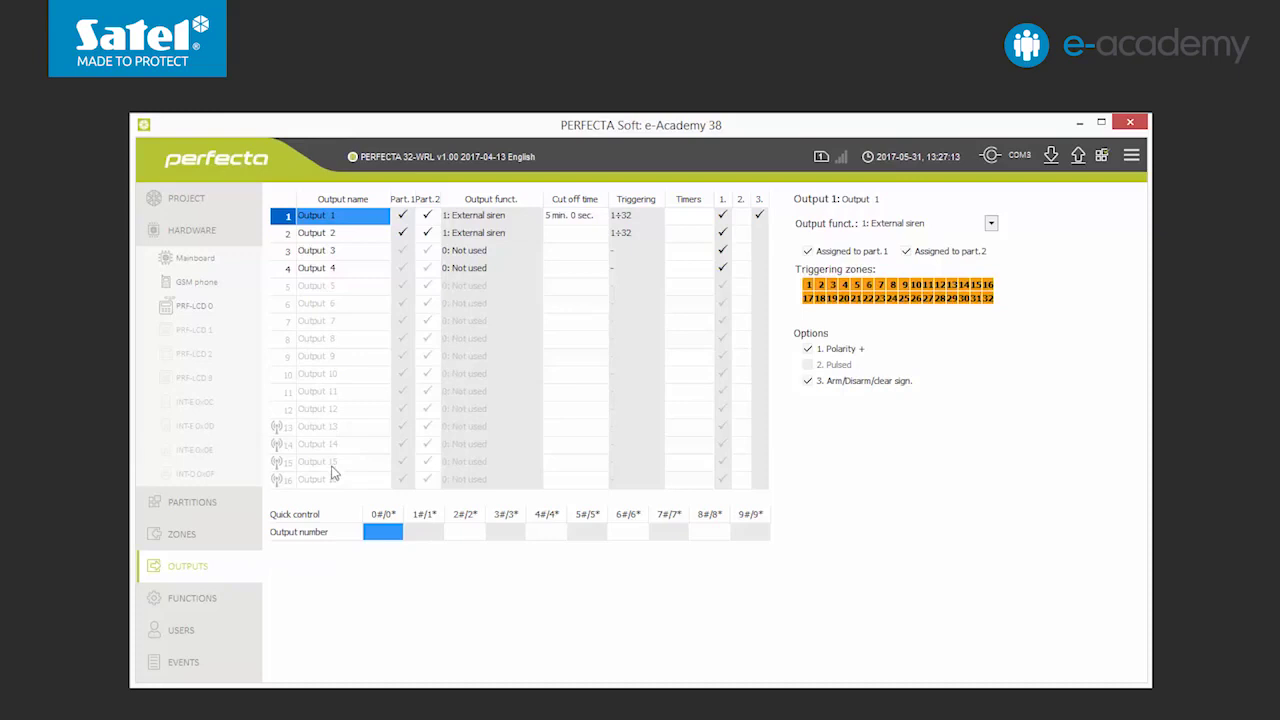
{"action": "left_click", "coordinate": [281, 431]}
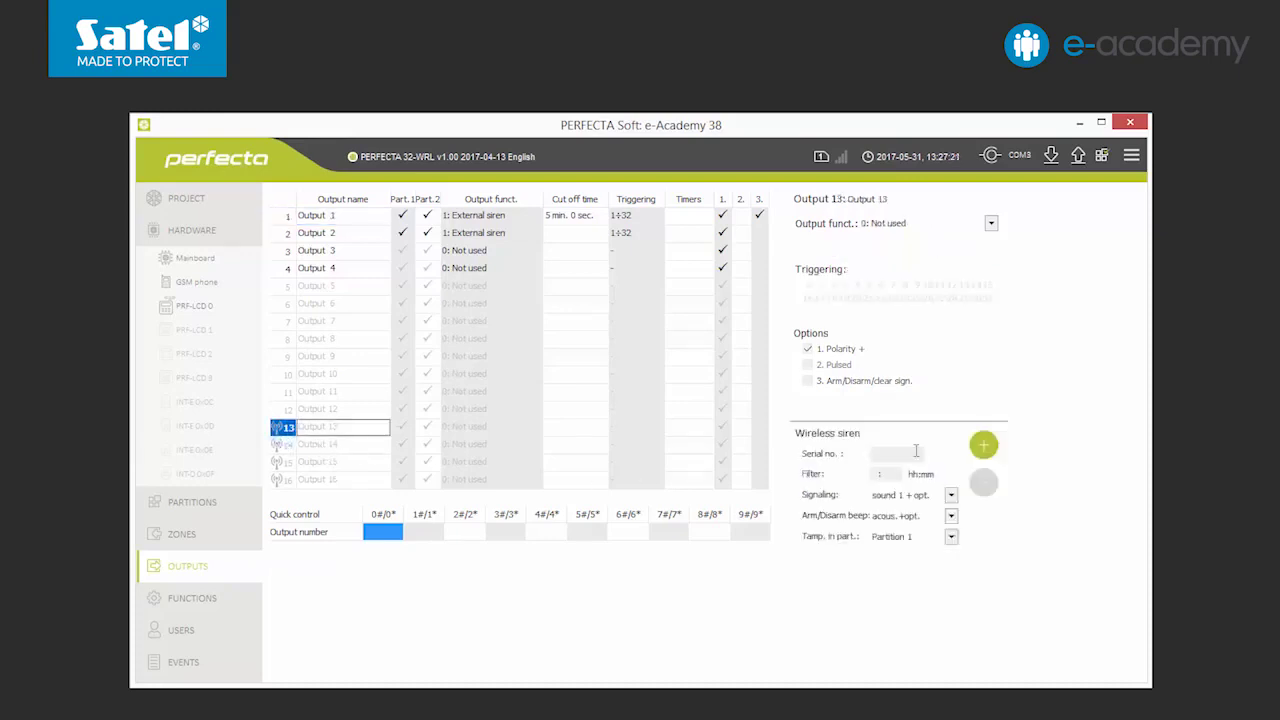
{"action": "left_click", "coordinate": [983, 446]}
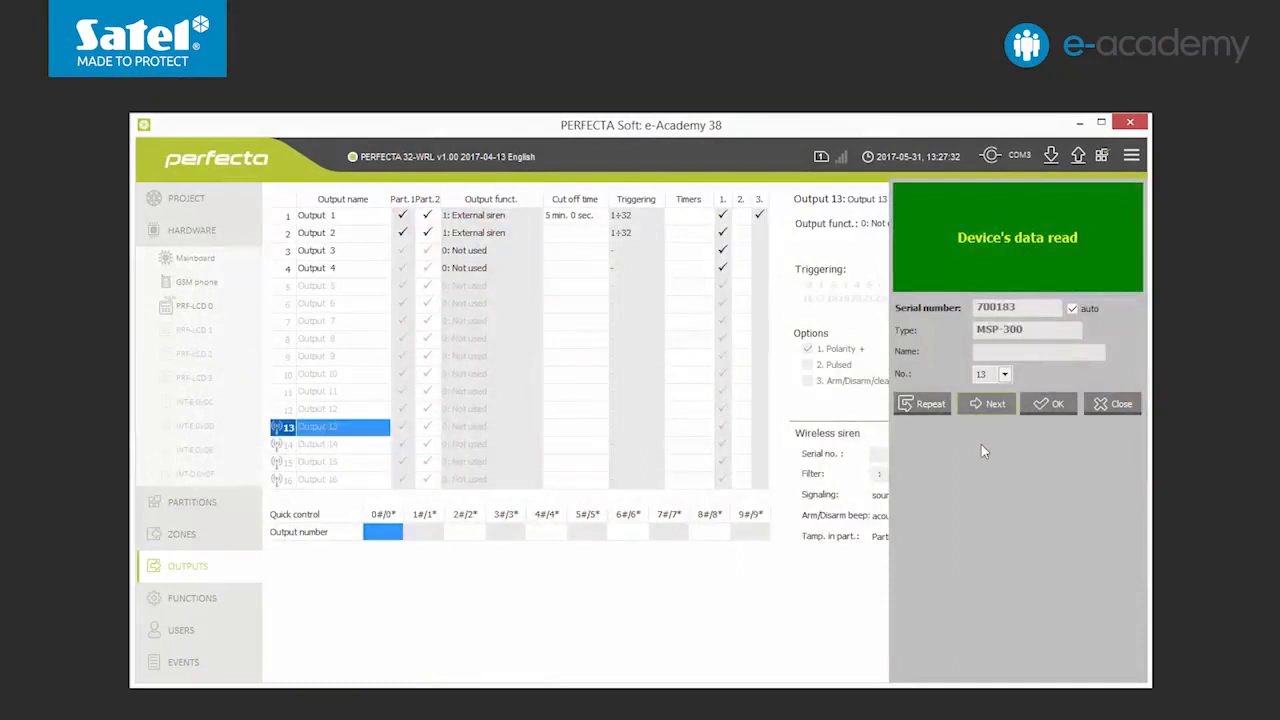
{"action": "left_click", "coordinate": [1050, 406]}
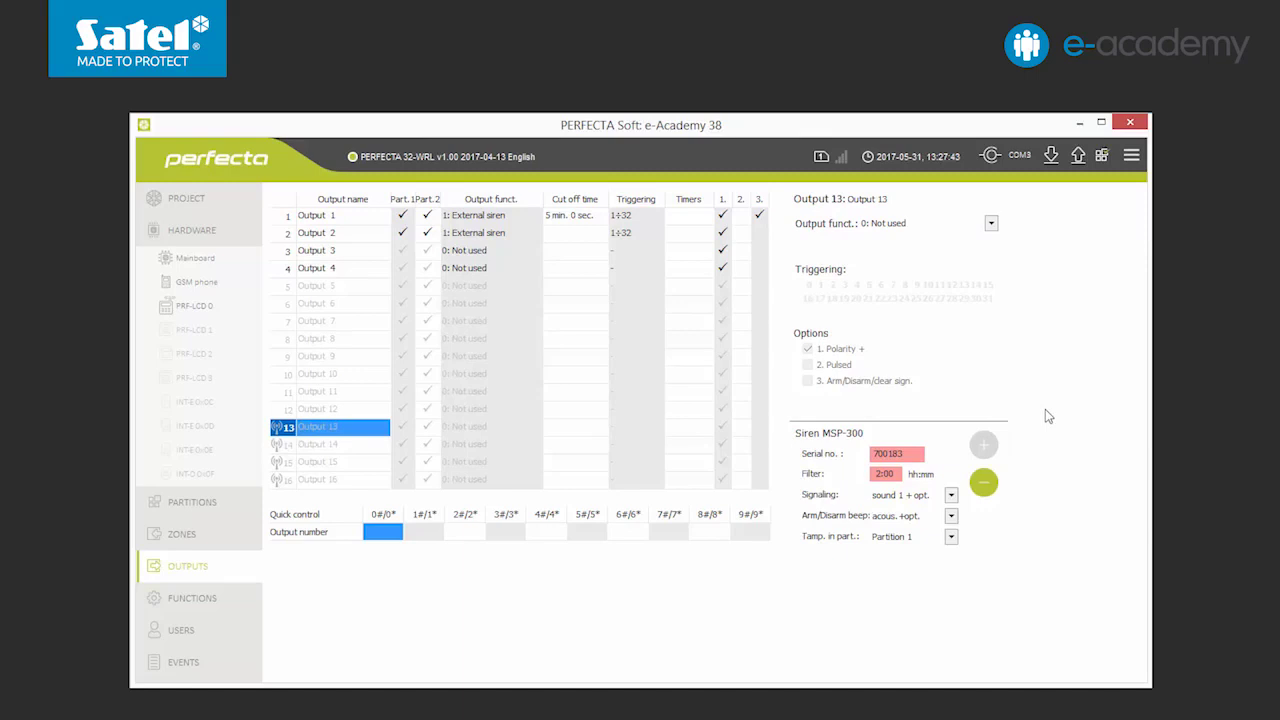
Set the siren's signaling to flash and its tamper partition to Partition 1
{"action": "left_click", "coordinate": [951, 499]}
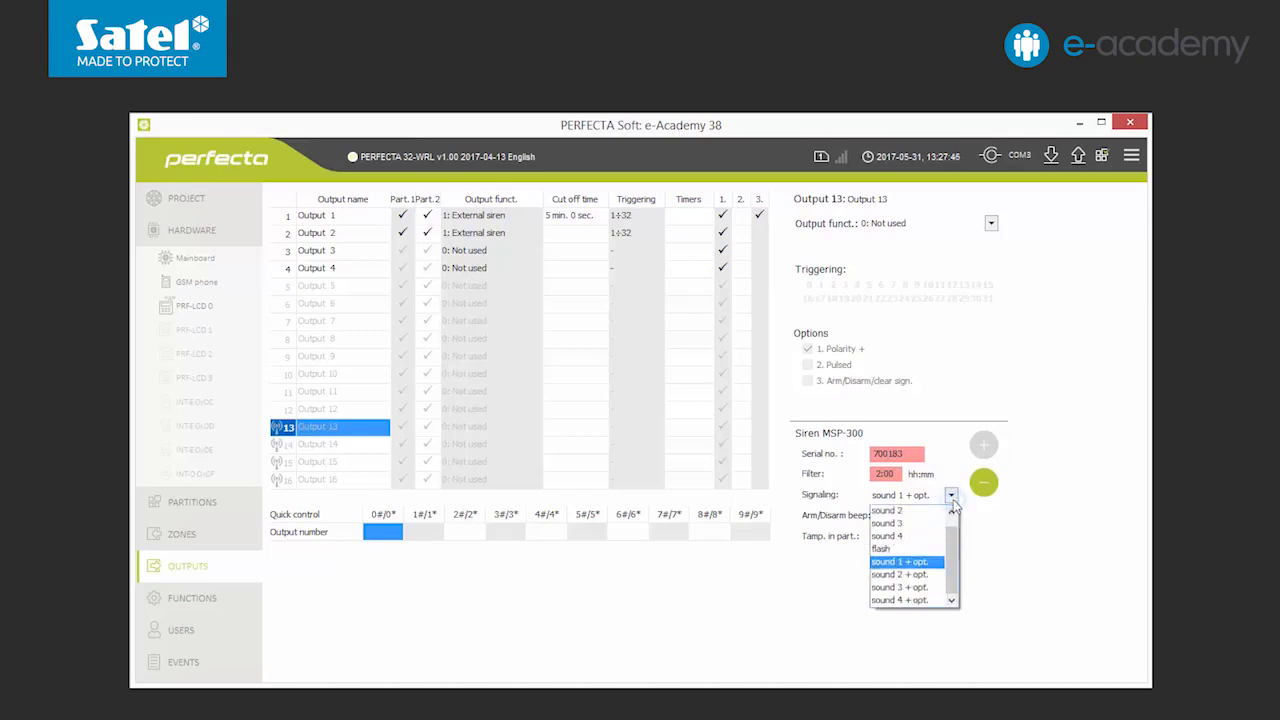
{"action": "left_click", "coordinate": [935, 552]}
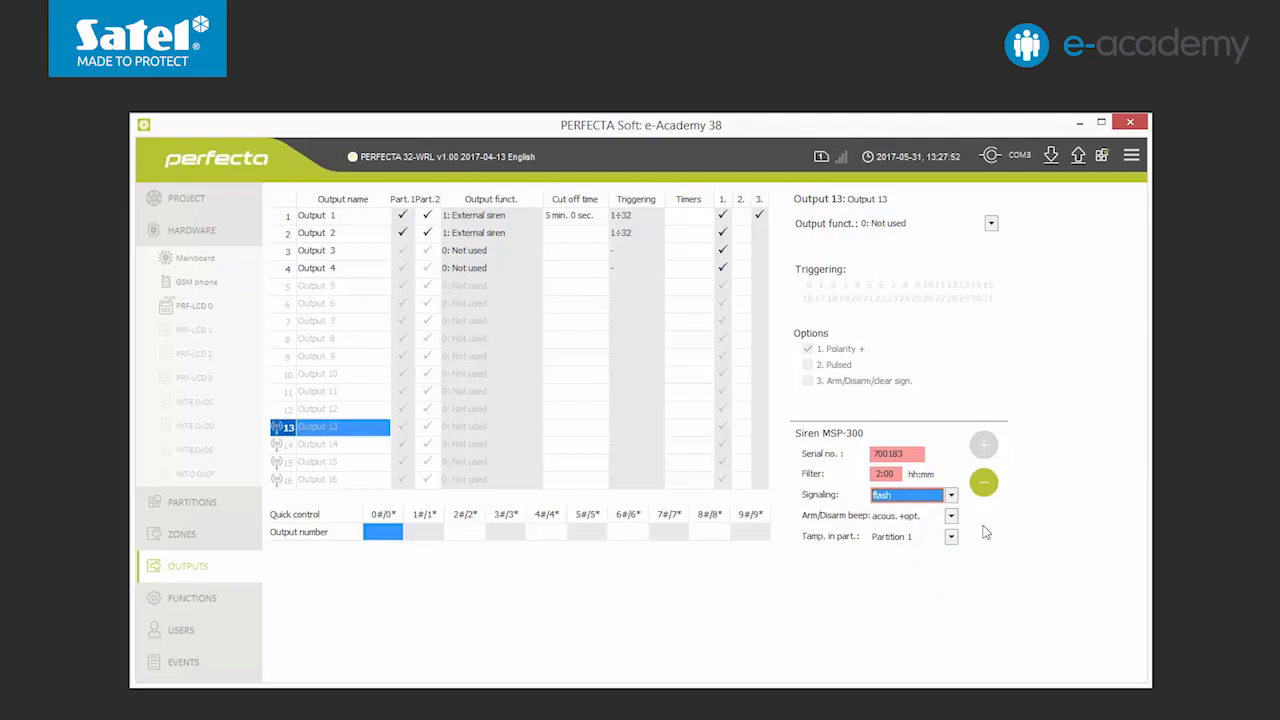
{"action": "left_click", "coordinate": [951, 537]}
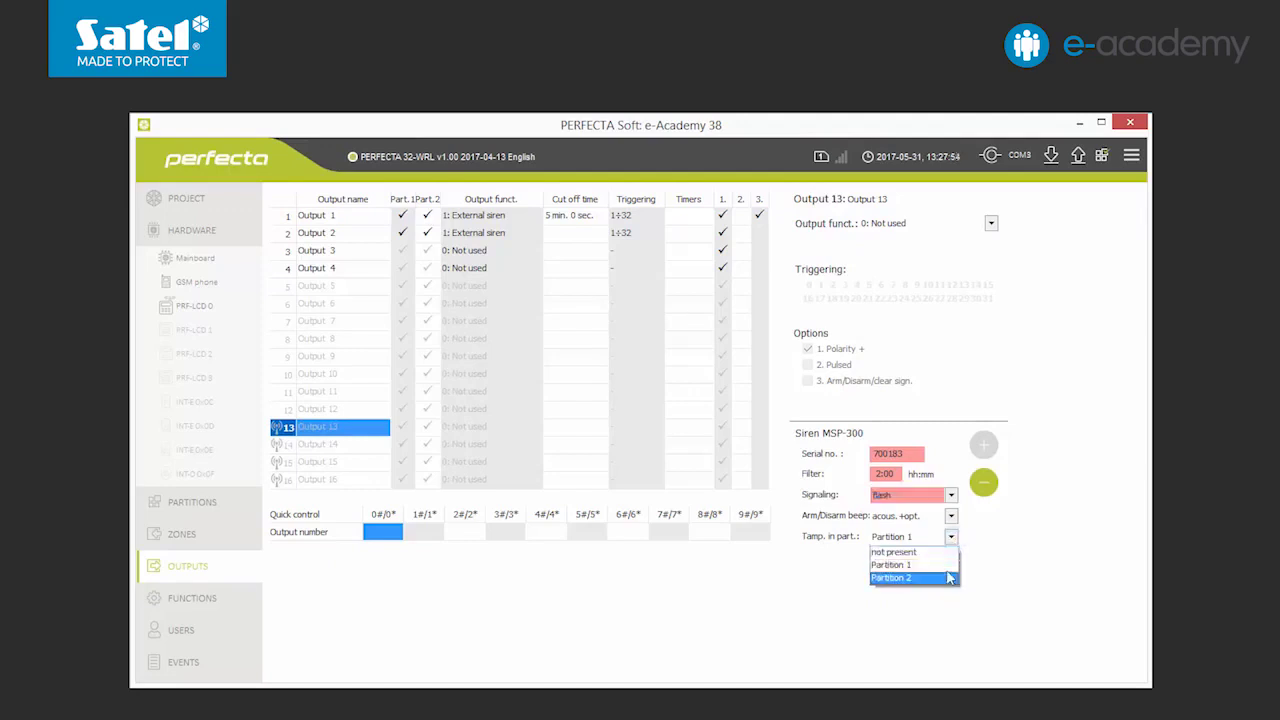
{"action": "left_click", "coordinate": [945, 565]}
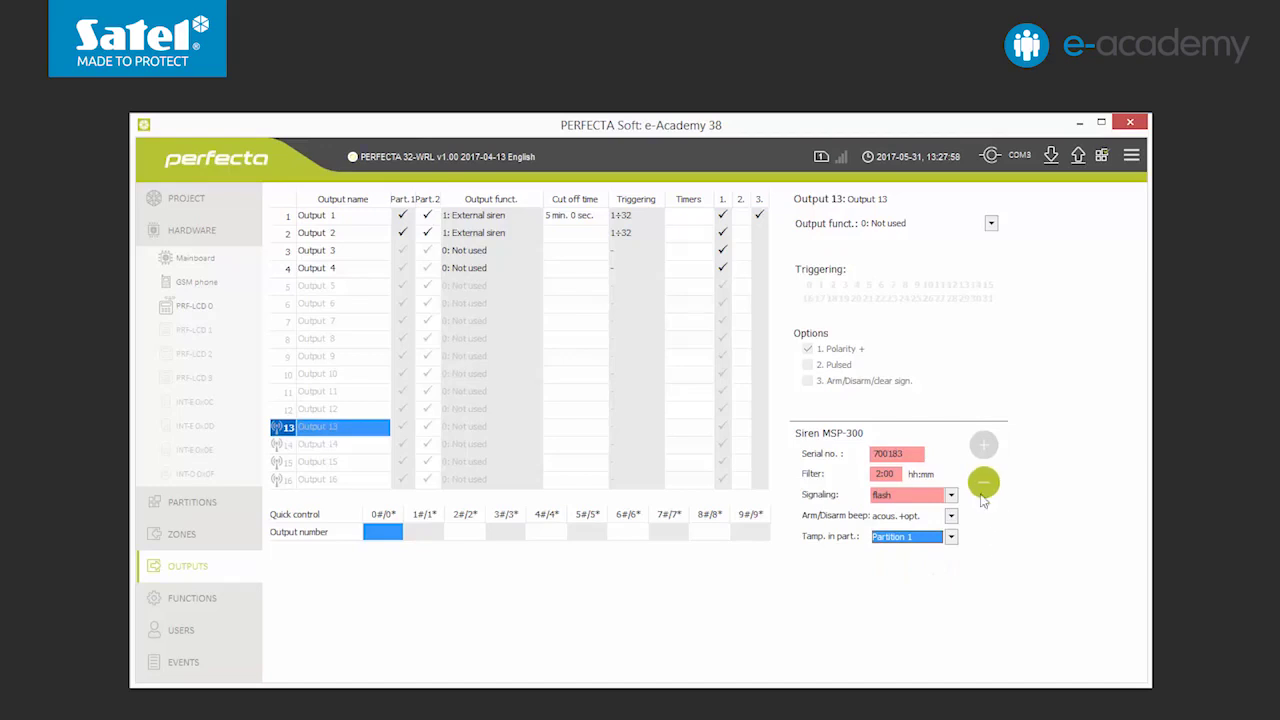
Make output 13 an external siren with a 1-minute cut-off, triggered by zone 3
{"action": "left_click", "coordinate": [991, 226]}
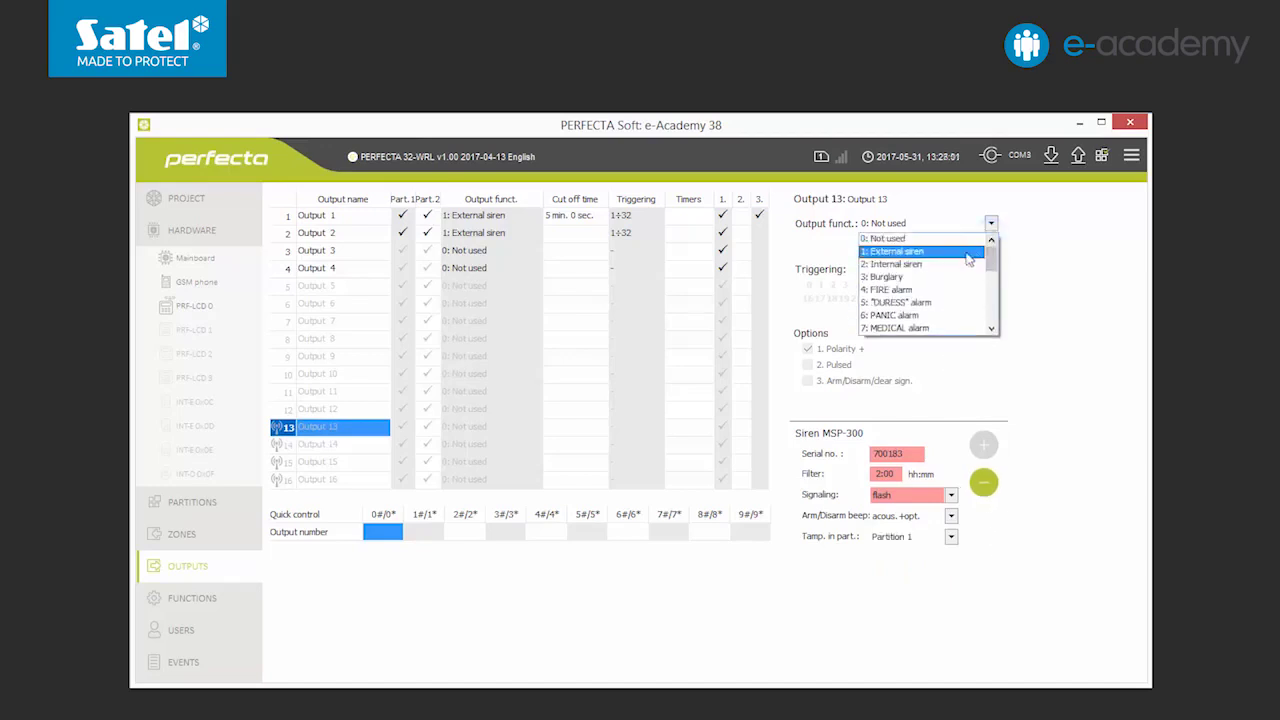
{"action": "left_click", "coordinate": [968, 254]}
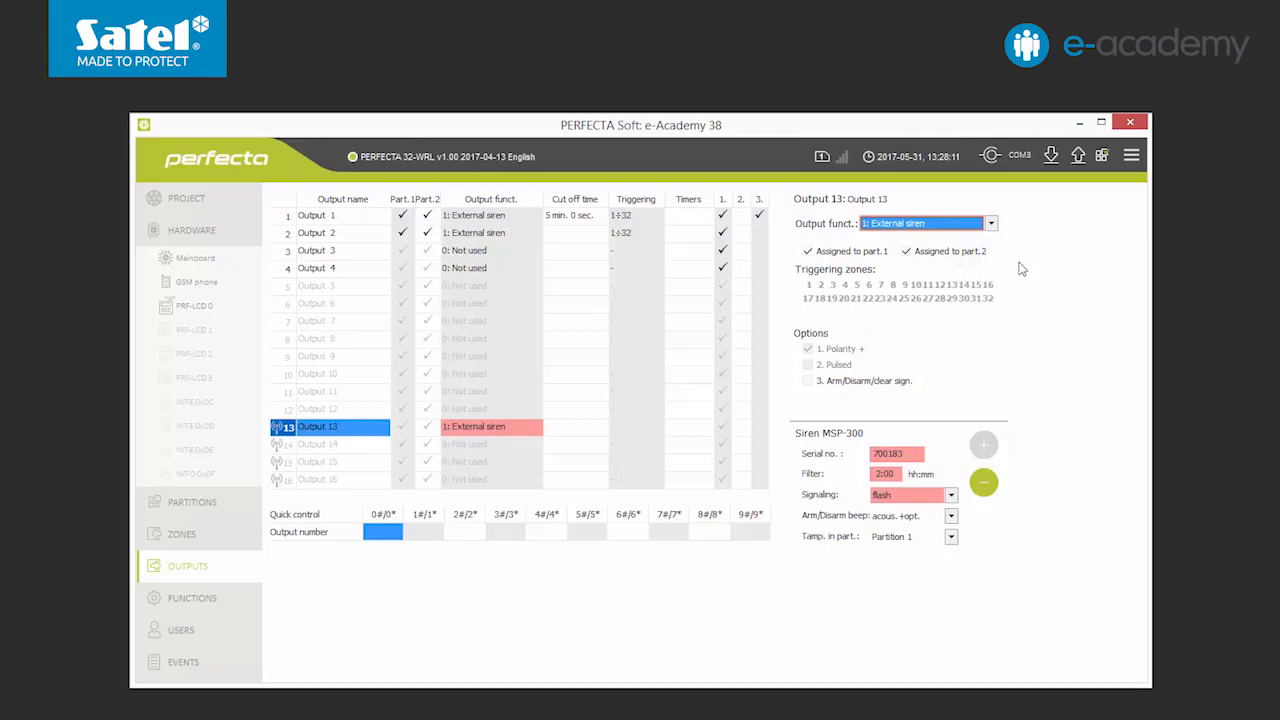
{"action": "left_click", "coordinate": [589, 437]}
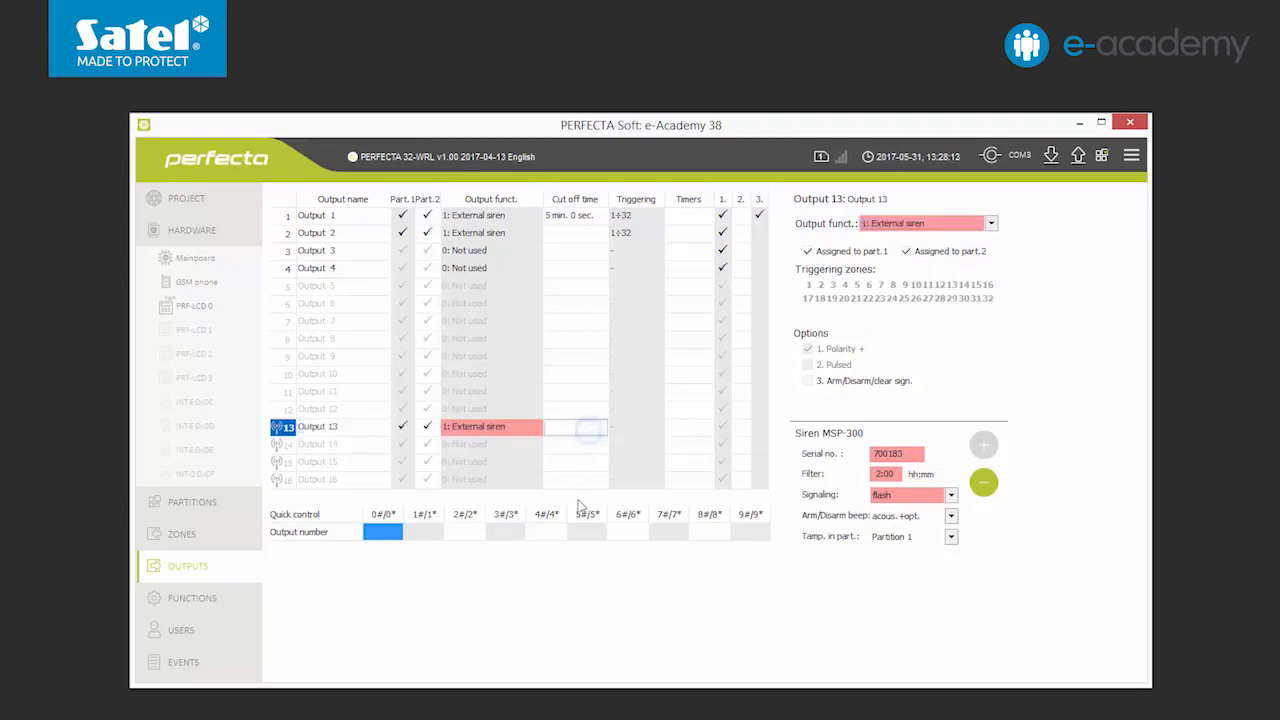
{"action": "type", "text": "1 min. 00 sec."}
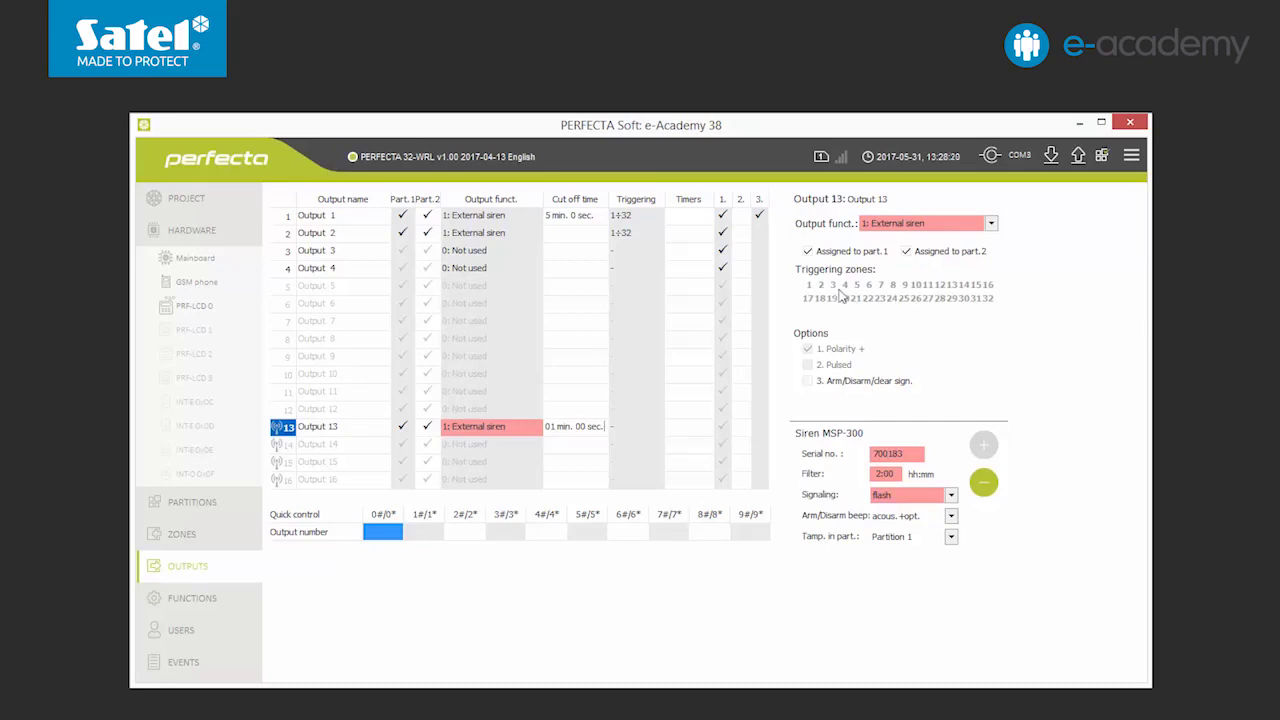
{"action": "left_click", "coordinate": [834, 286]}
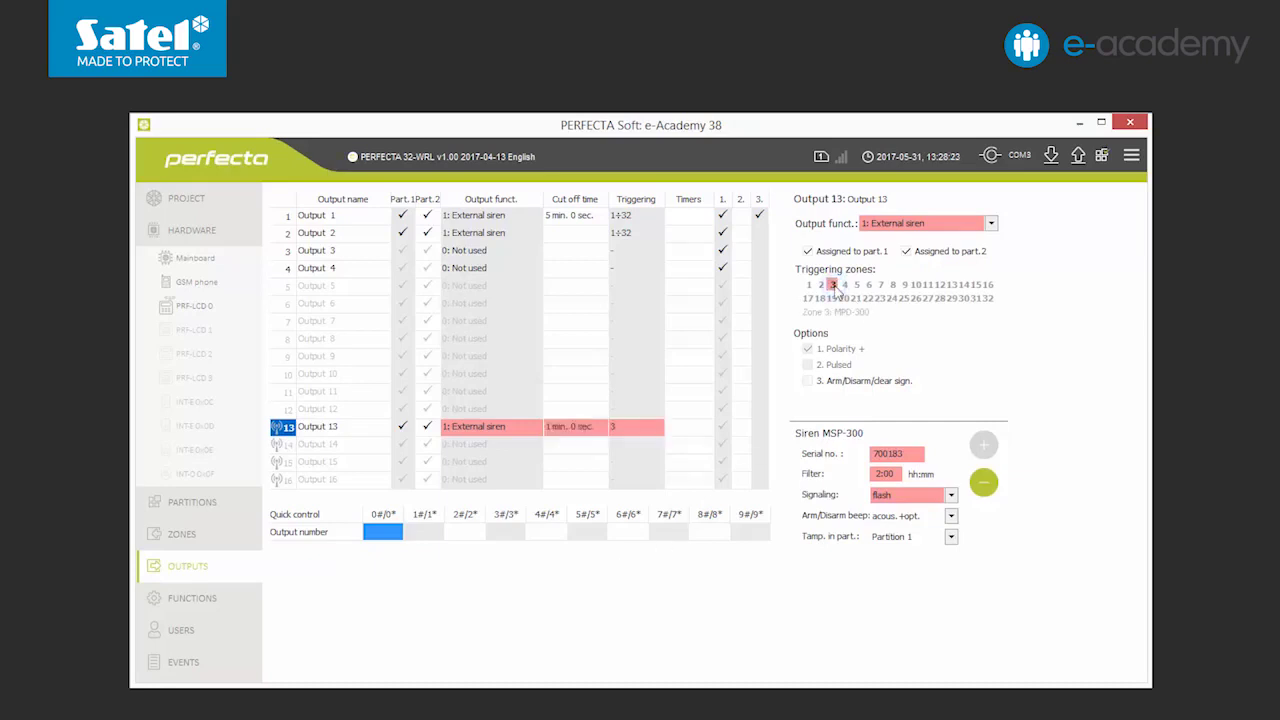
Rename output 13 to MSP-300 and write the configuration to the panel
{"action": "left_click", "coordinate": [356, 430]}
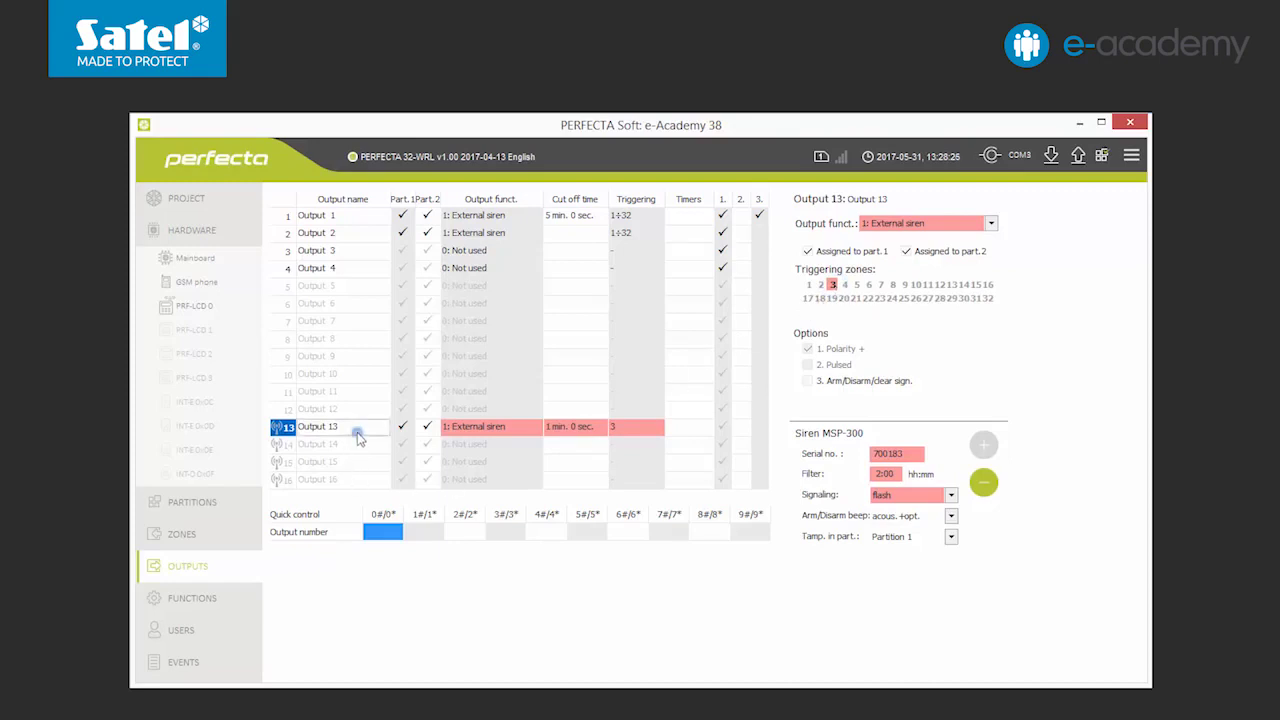
{"action": "type", "text": "MSP-300"}
{"action": "key", "text": "Return"}
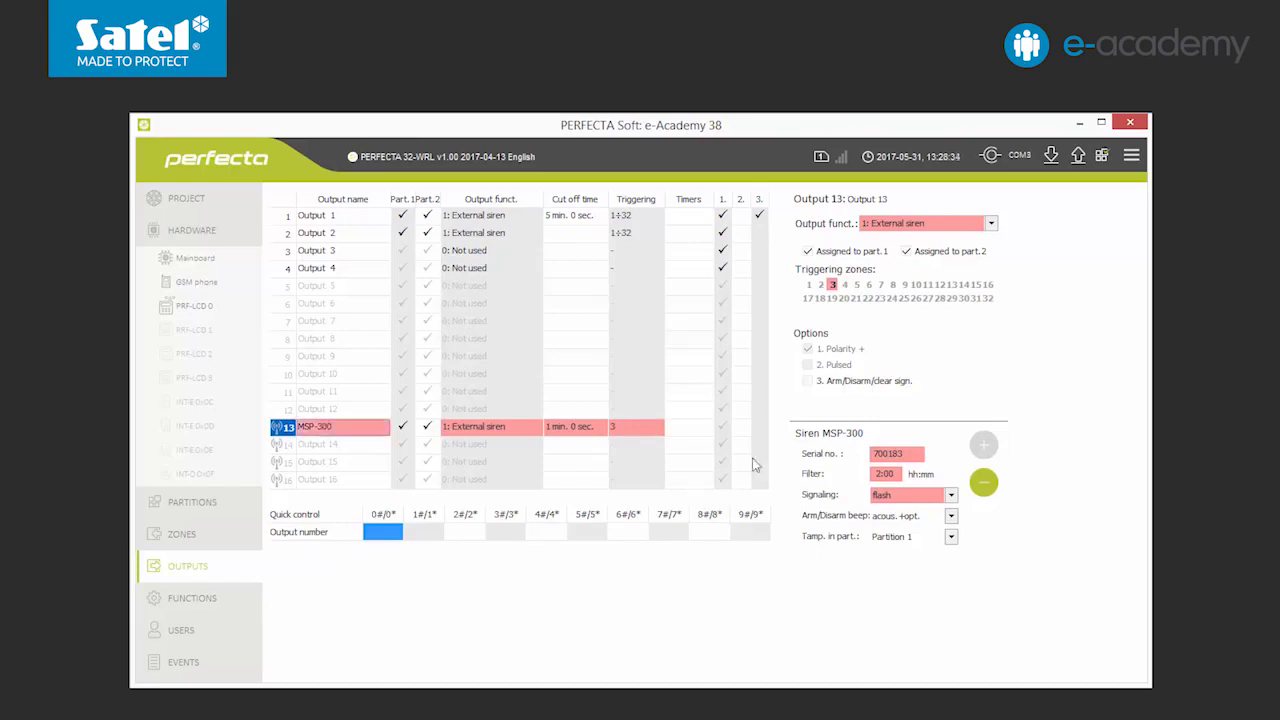
{"action": "left_click", "coordinate": [1077, 163]}
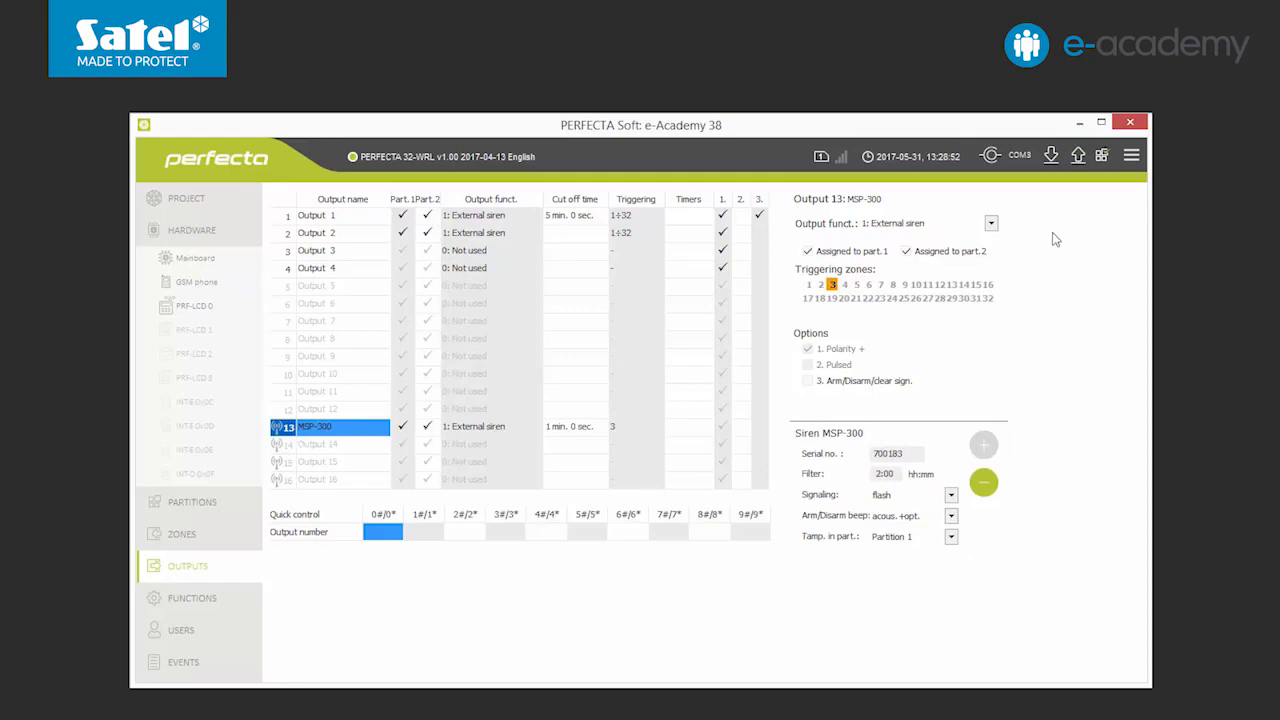
In Users, expand the keyfob list and read in a new keyfob (serial 213731) from row 1
{"action": "left_click", "coordinate": [222, 640]}
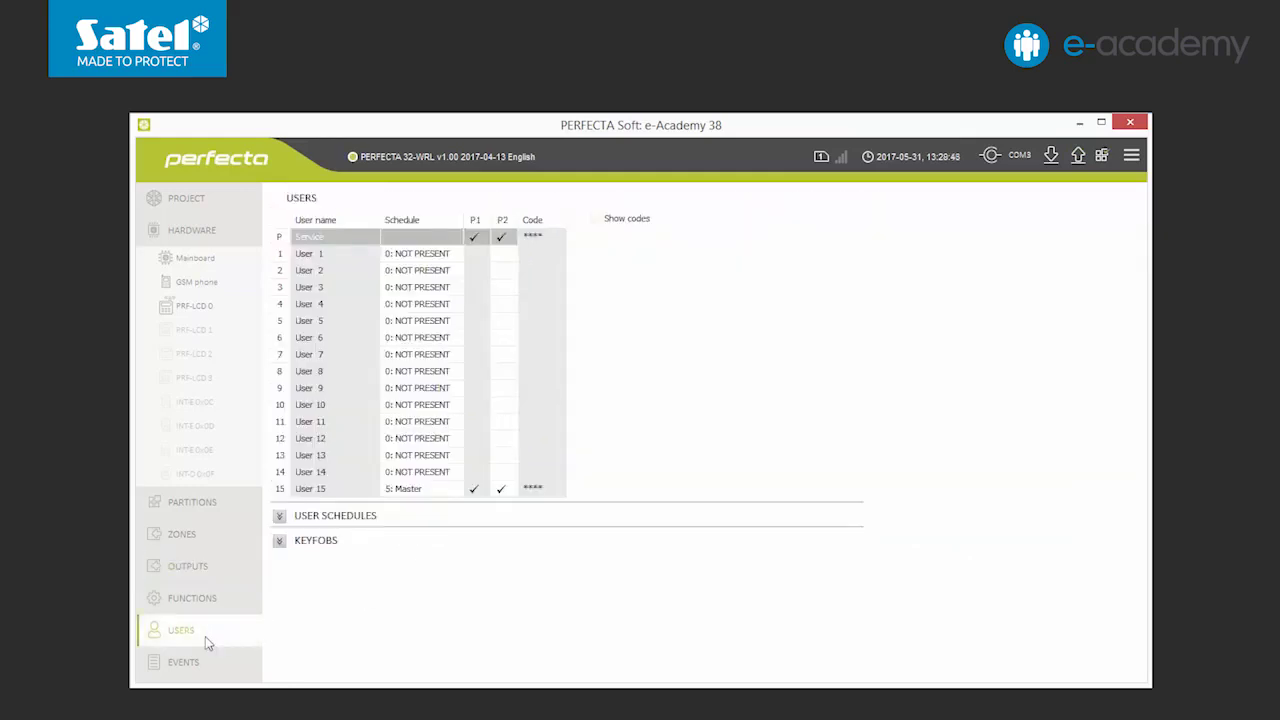
{"action": "left_click", "coordinate": [281, 542]}
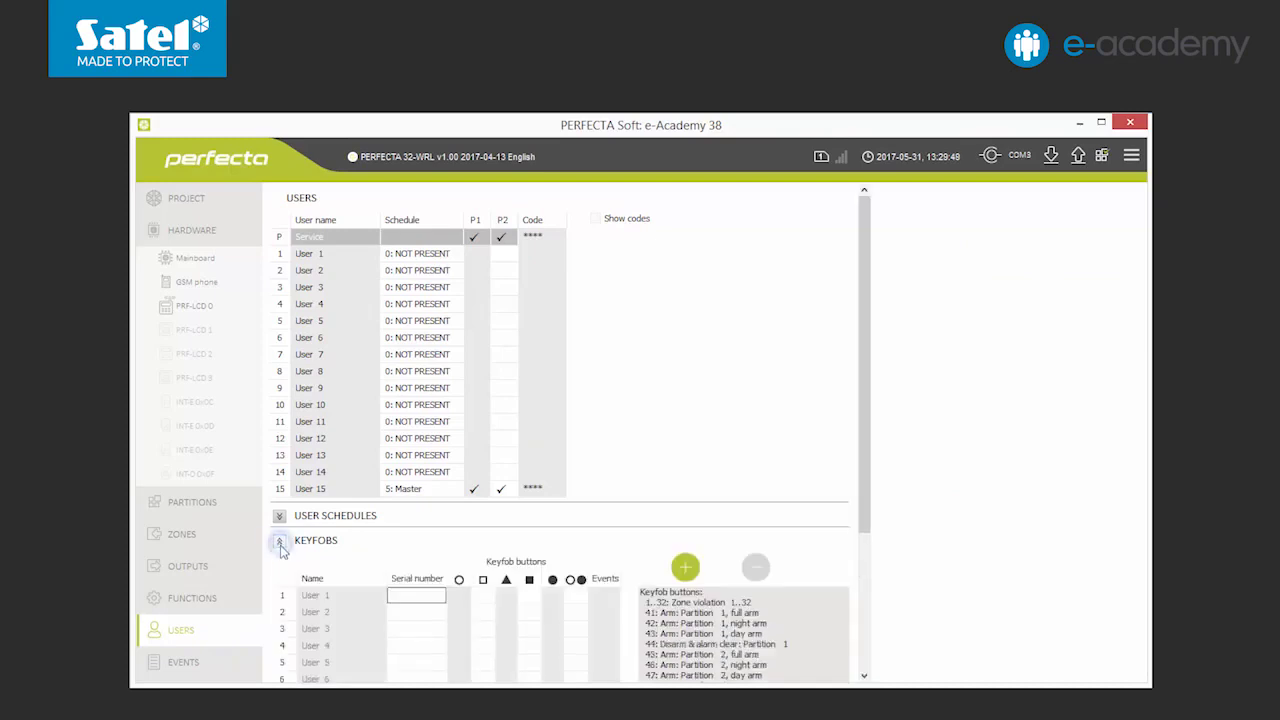
{"action": "left_click_drag", "start_coordinate": [866, 540], "coordinate": [865, 678]}
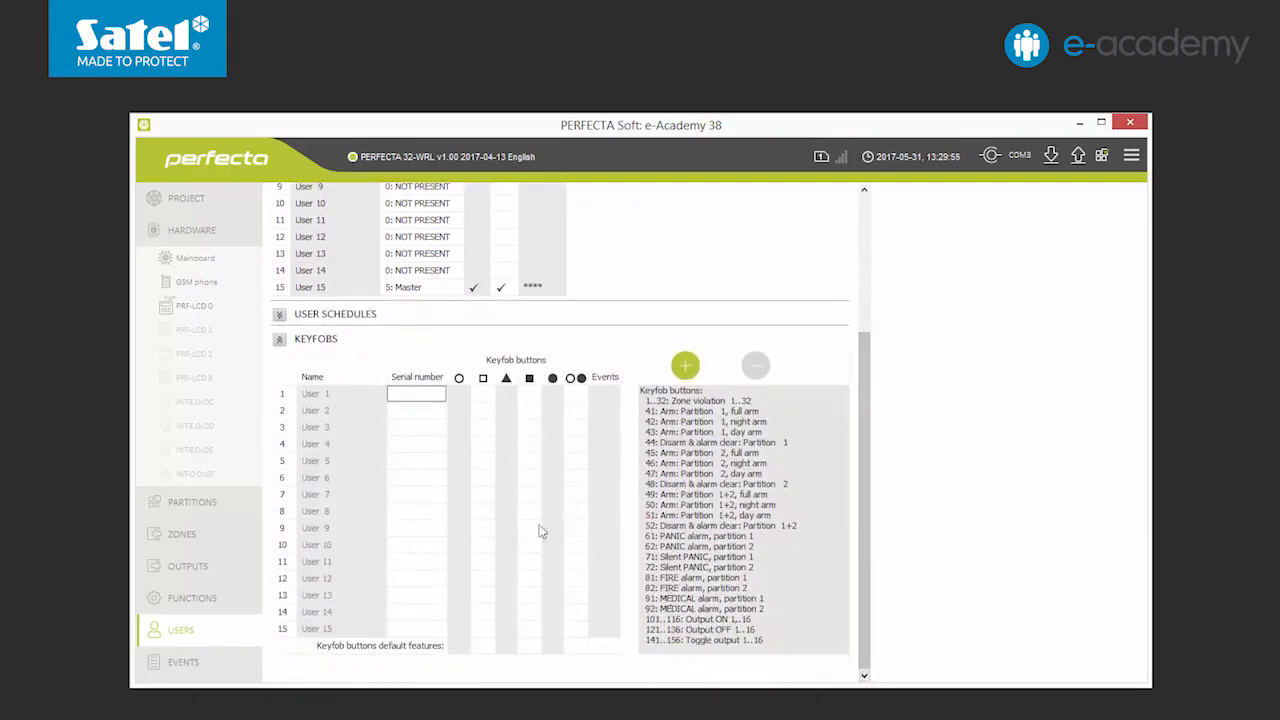
{"action": "left_click", "coordinate": [320, 397]}
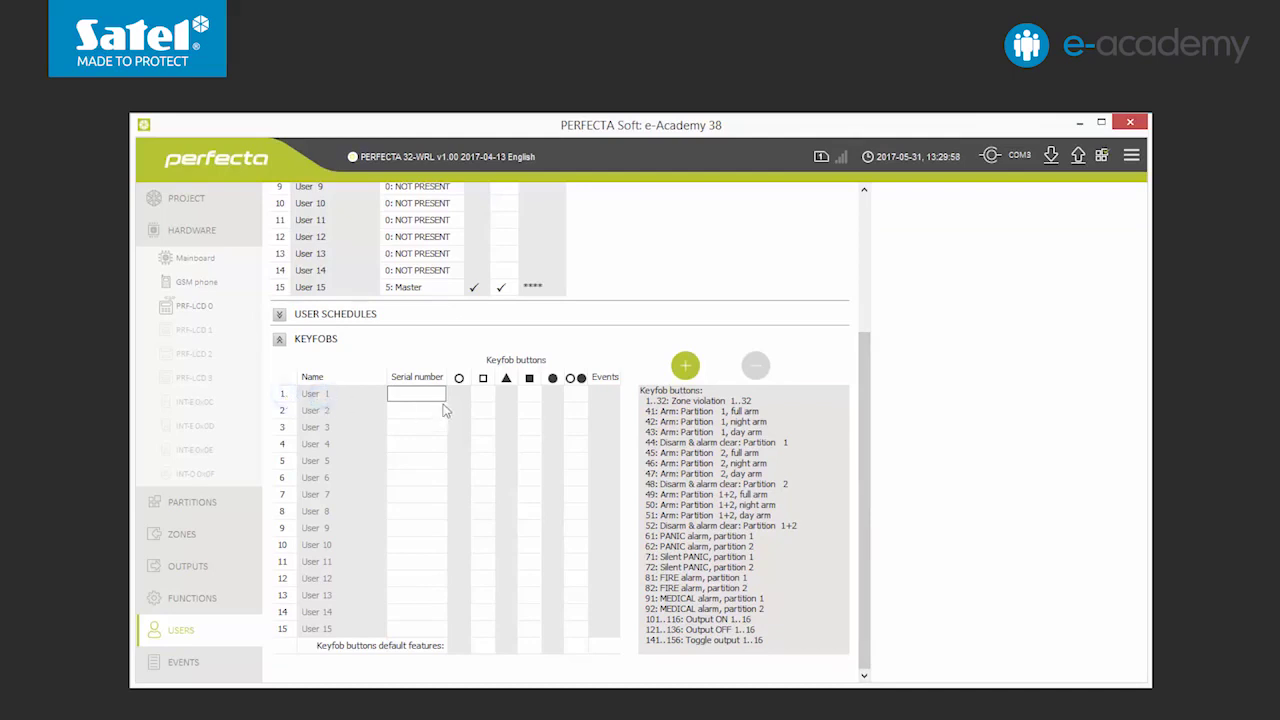
{"action": "left_click", "coordinate": [686, 366]}
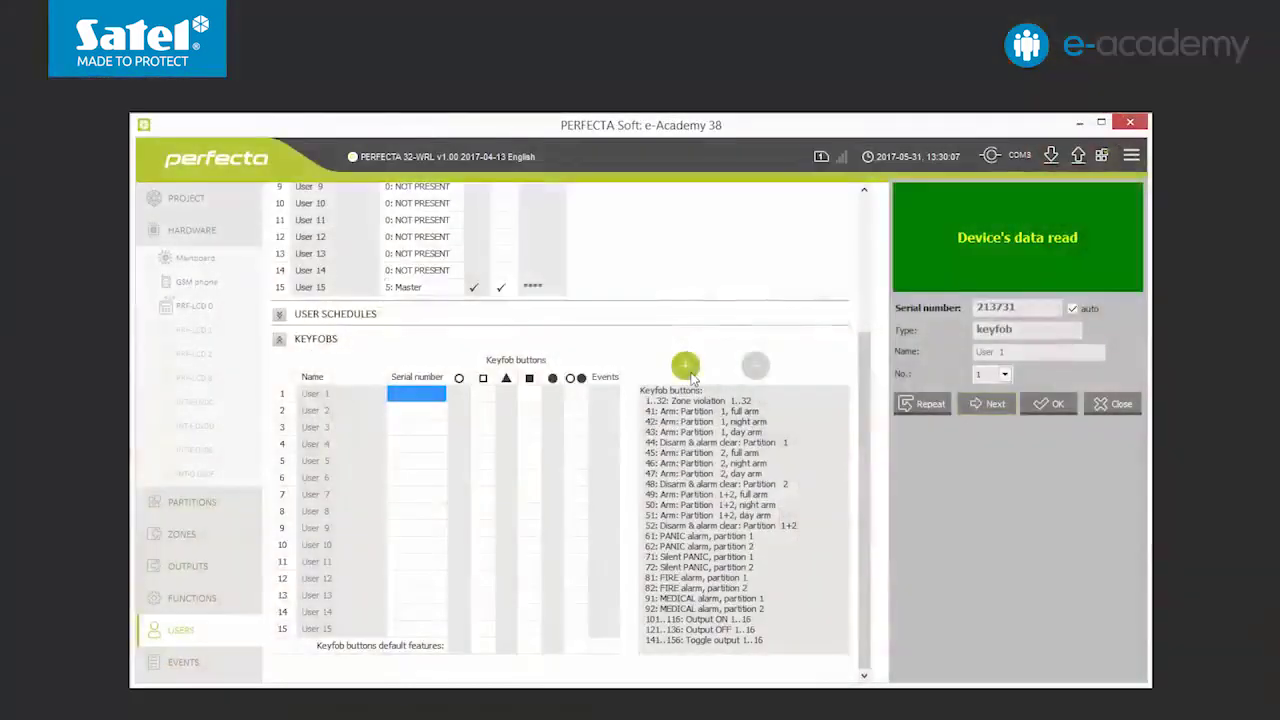
Assign the newly read keyfob to user number 2 and confirm it
{"action": "left_click", "coordinate": [1004, 374]}
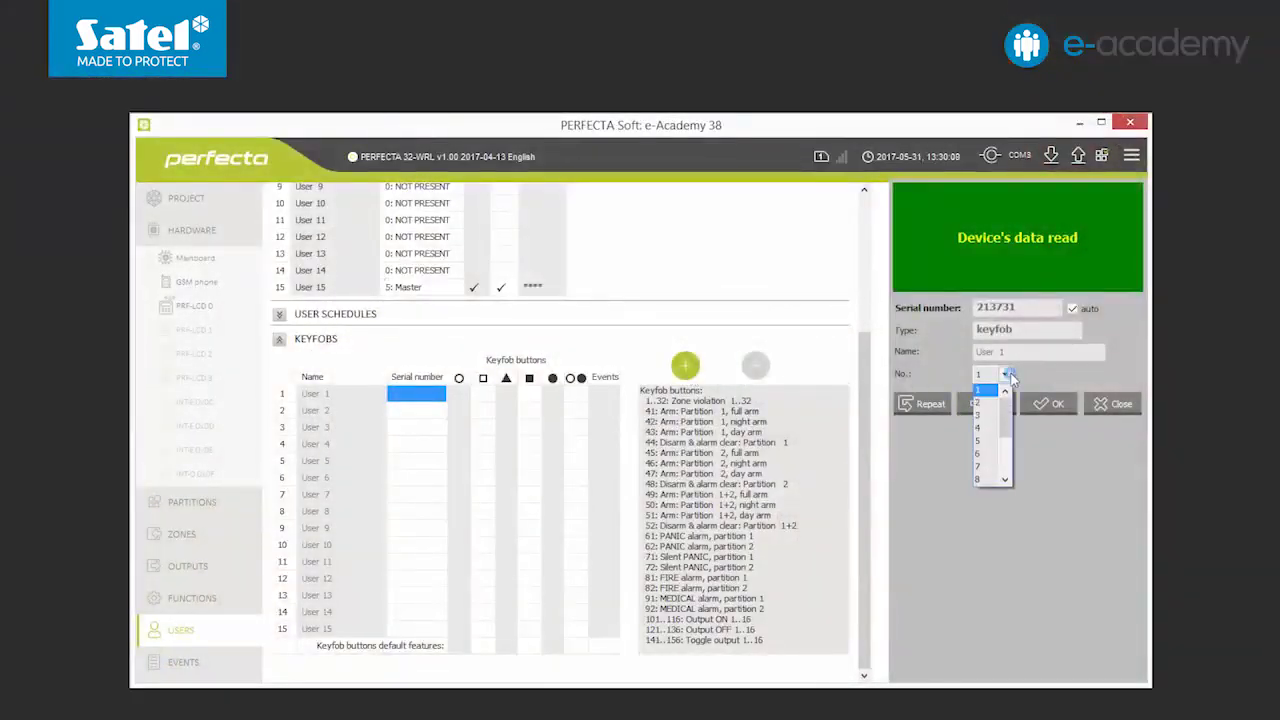
{"action": "left_click", "coordinate": [989, 403]}
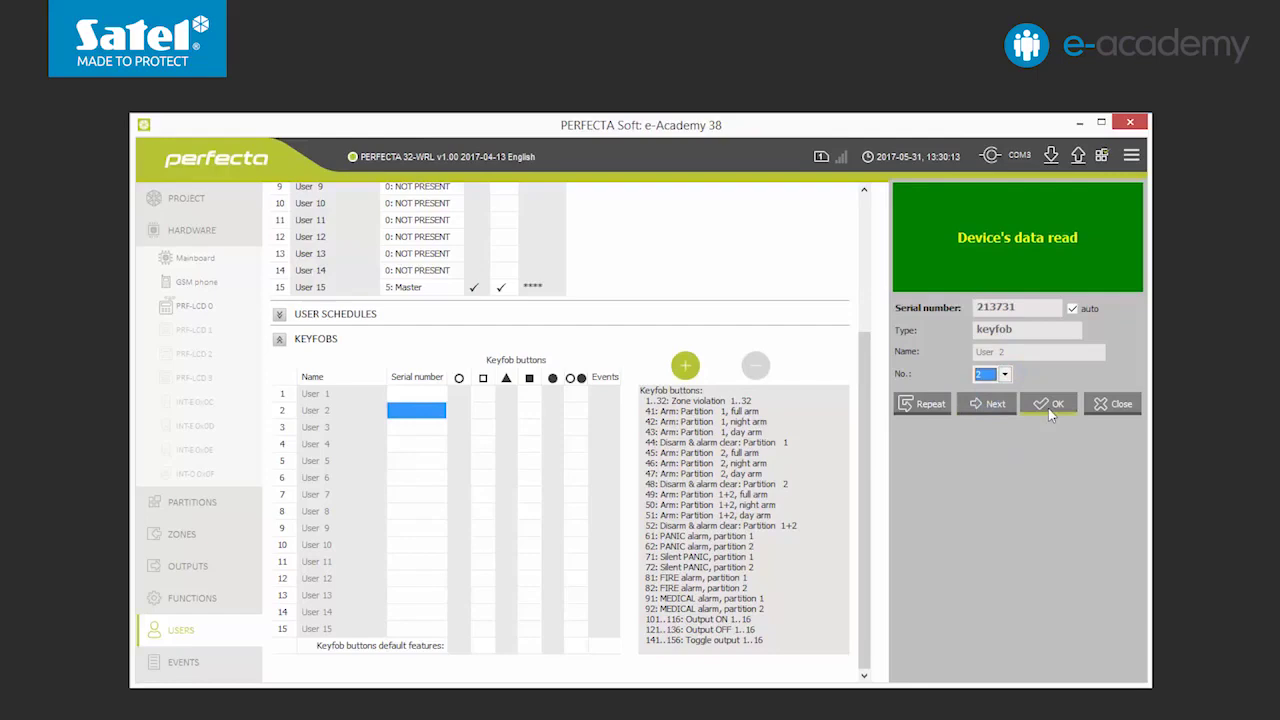
{"action": "left_click", "coordinate": [1048, 408]}
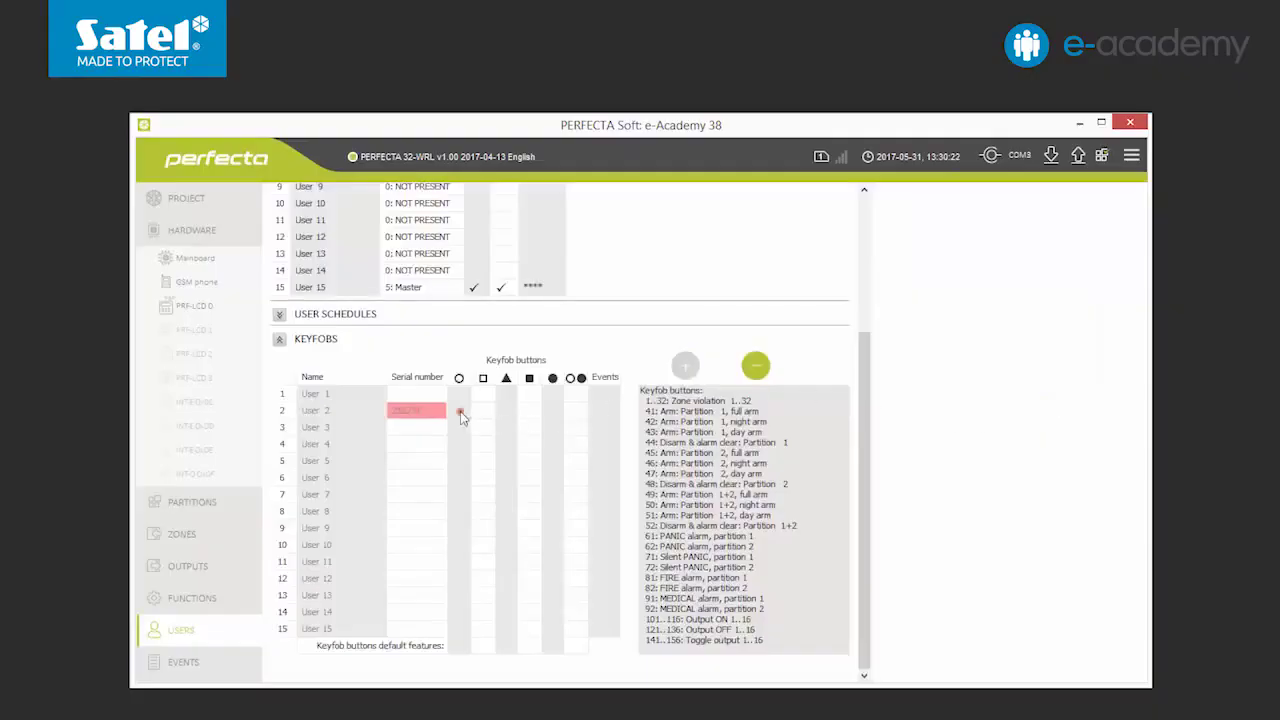
Give User 2's keyfob circle and triangle buttons function 41 (full arm Partition 1), then write to panel
{"action": "left_click", "coordinate": [461, 416]}
{"action": "mouse_move", "coordinate": [528, 447]}
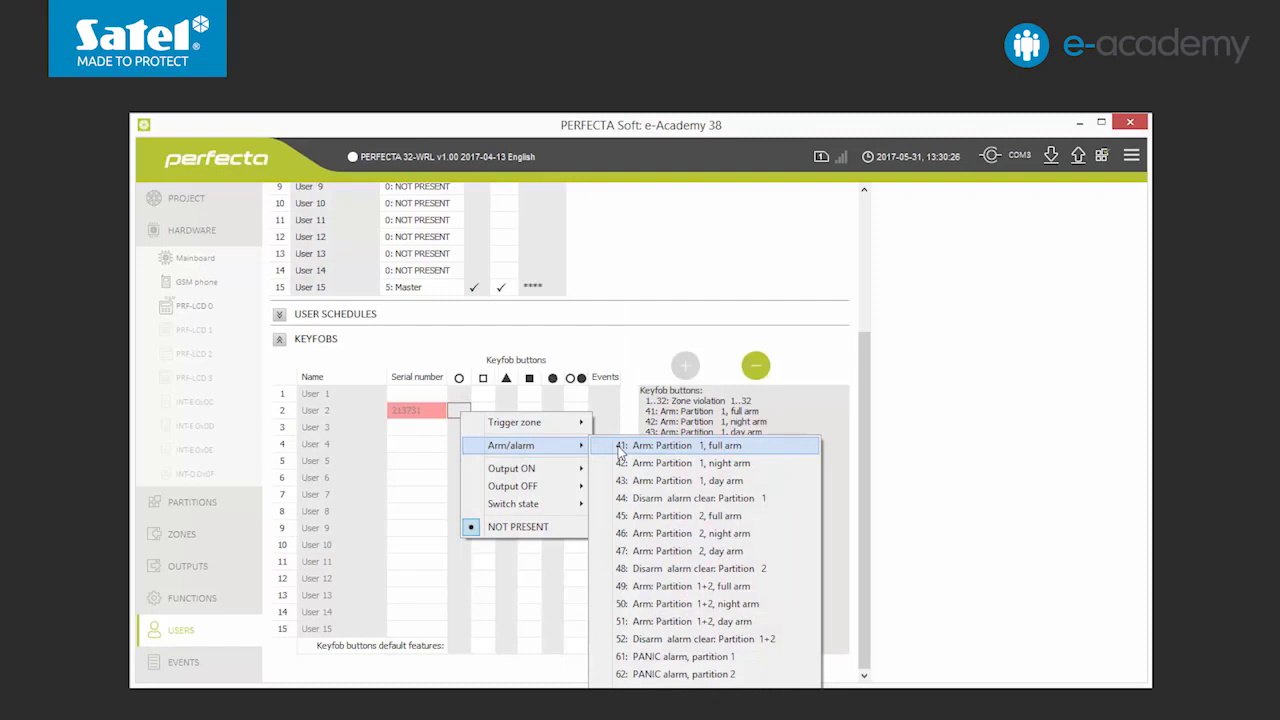
{"action": "left_click", "coordinate": [620, 451]}
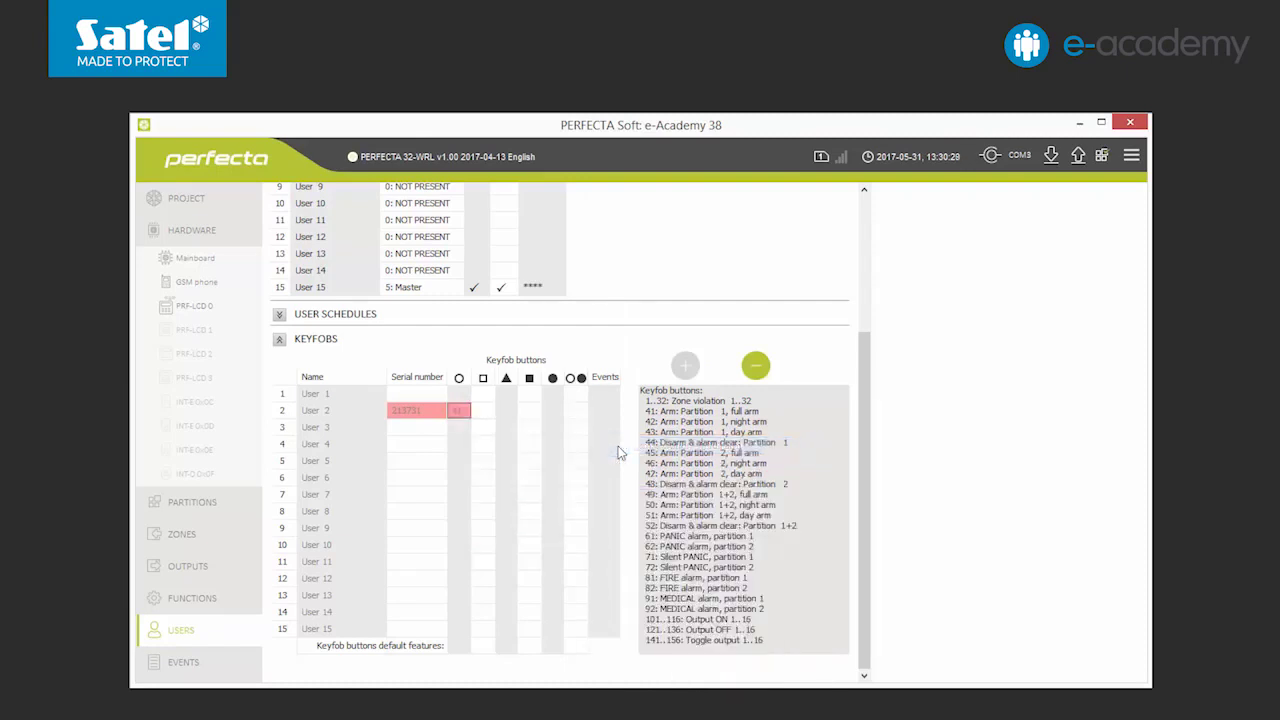
{"action": "left_click", "coordinate": [509, 413]}
{"action": "type", "text": "41"}
{"action": "left_click", "coordinate": [1077, 157]}
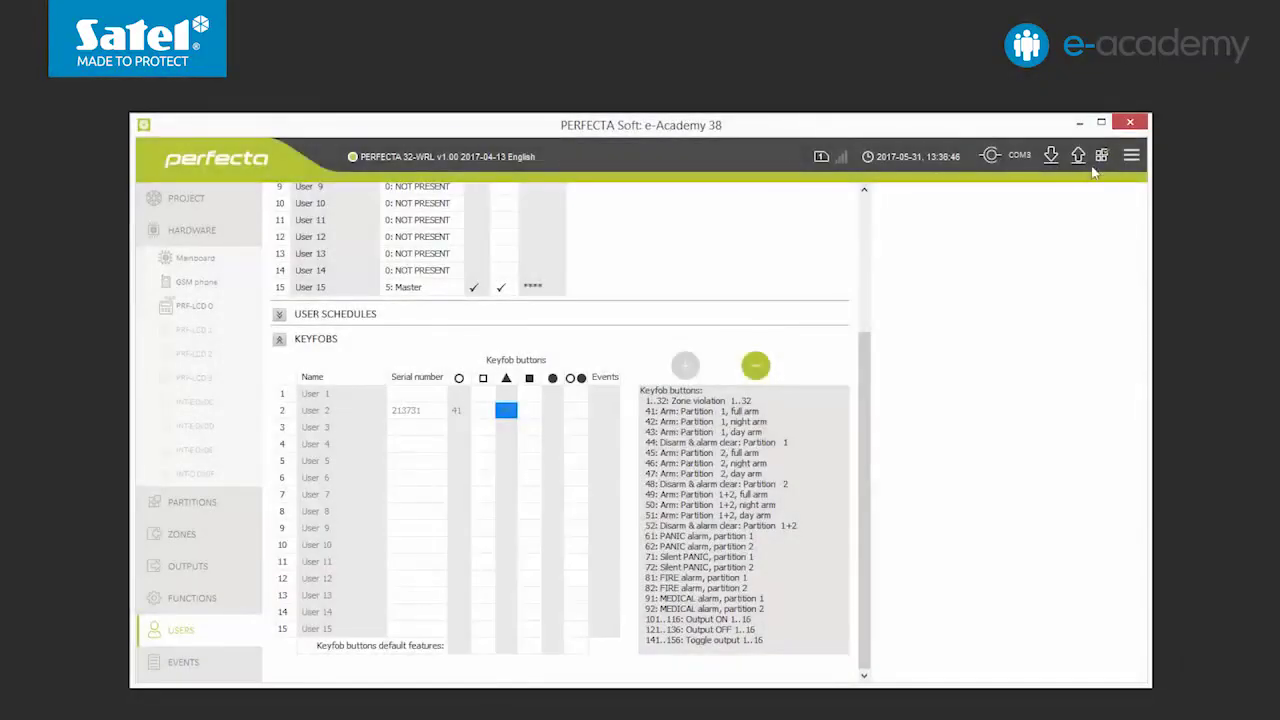
Show the state view with wireless signal levels: keypad 80%, siren 69%, detector 82%, keyfob 98%
{"action": "left_click", "coordinate": [1101, 155]}
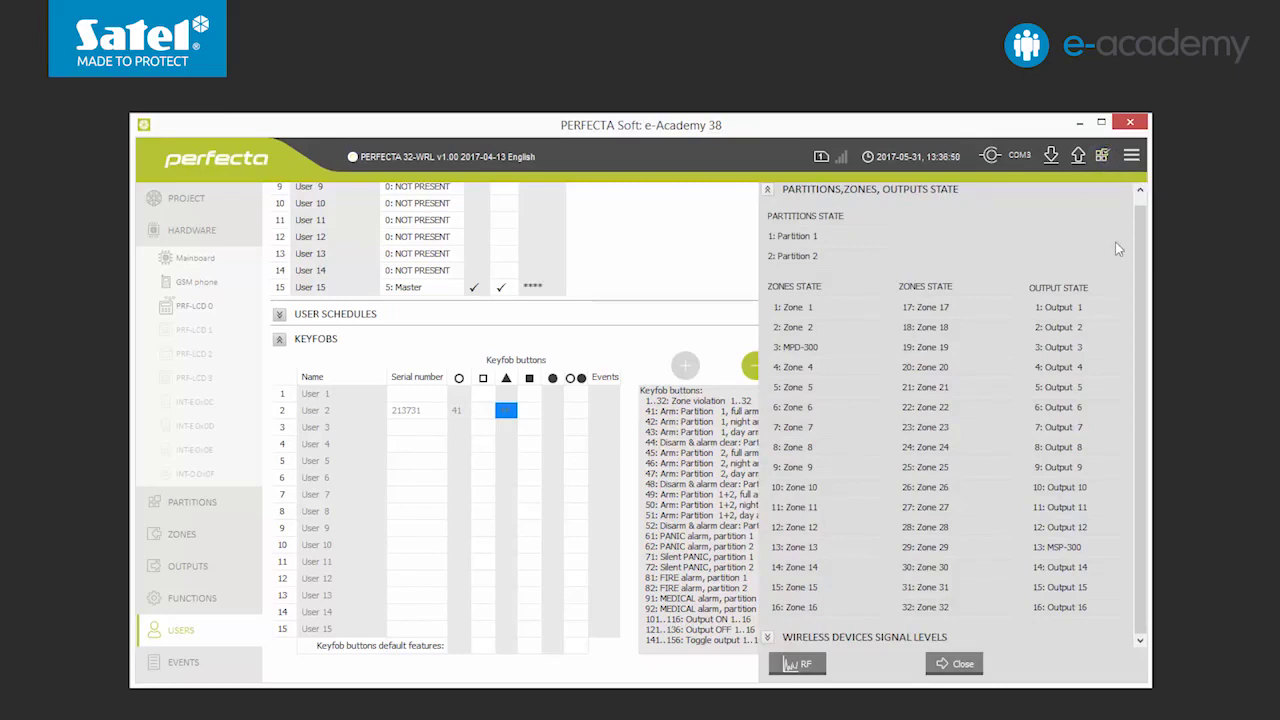
{"action": "left_click", "coordinate": [768, 637]}
{"action": "scroll", "coordinate": [1066, 596], "scroll_direction": "down", "scroll_amount": 2}
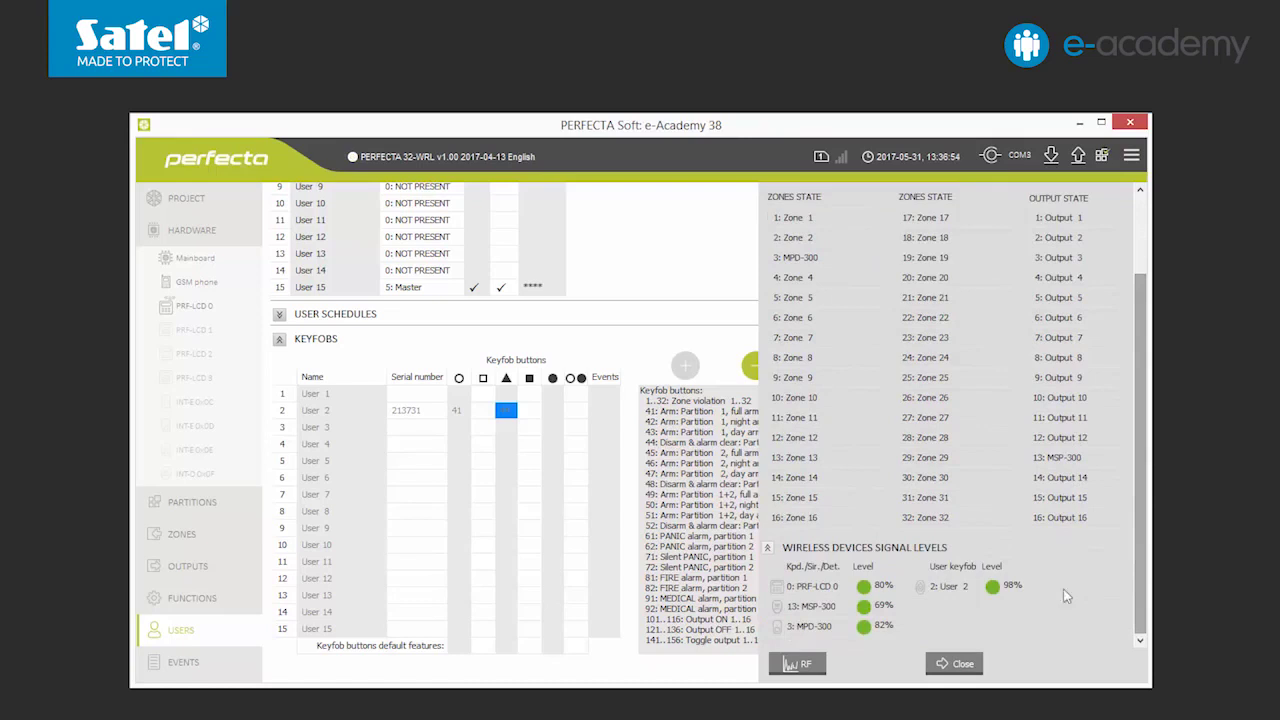